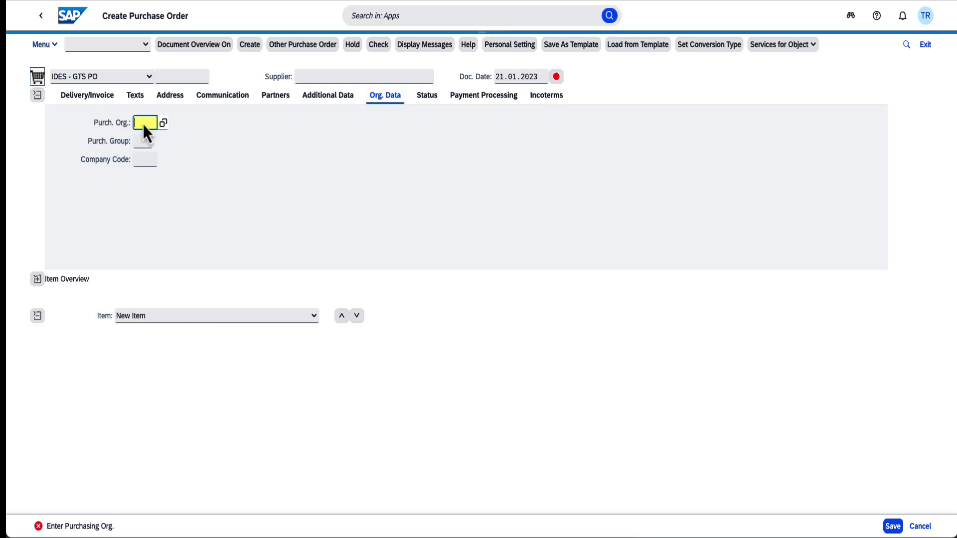
Fill the PO header: purchasing org 1710, purchasing group 001, company code 1710, and the Denmark Vendor supplier.
type("1710")
left_click(142, 141)
type("001")
left_click(145, 159)
type("1710")
left_click(298, 77)
type("DKSU-GT10")
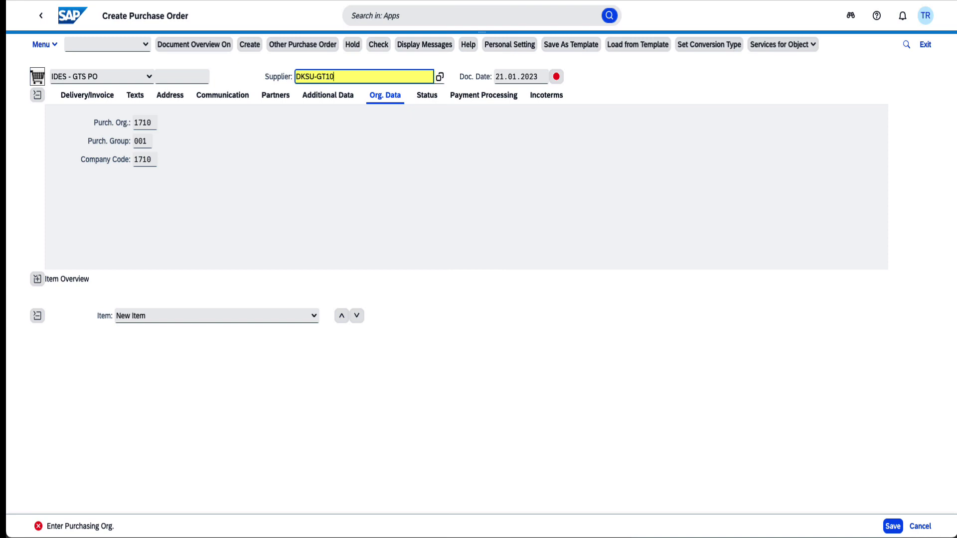
key("Return")
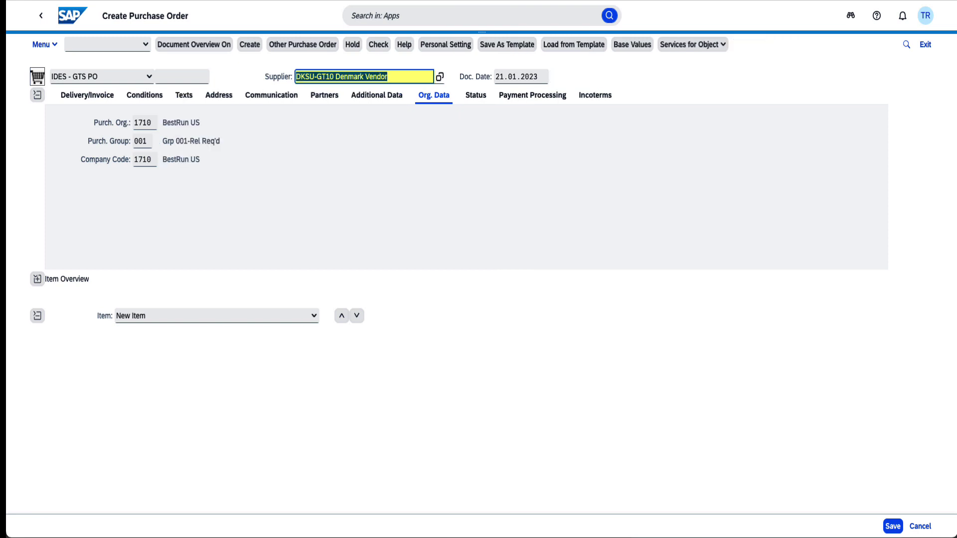
Add item MZ-TG-GT81: quantity 10, price 100, plant 1710, storage location 171A.
left_click(38, 280)
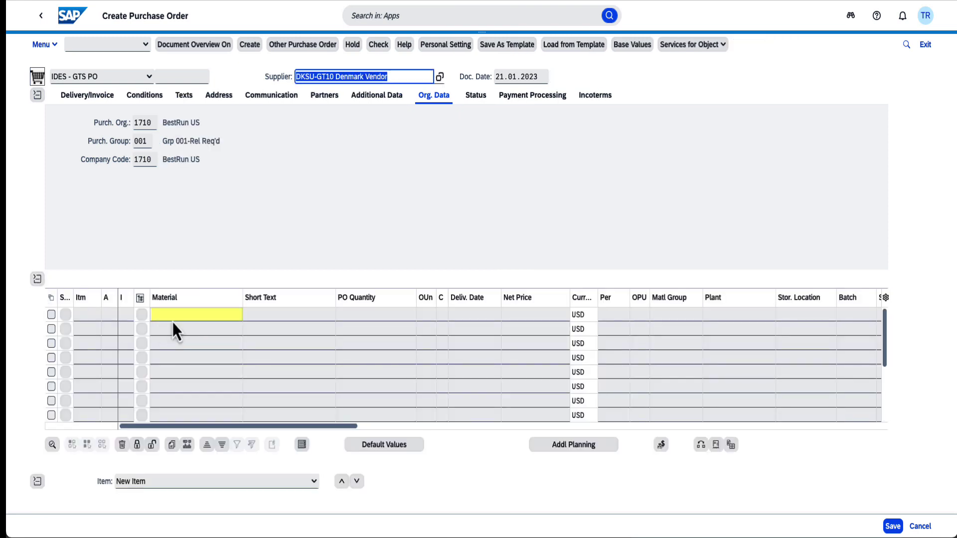
left_click(171, 321)
type("MZ-TG-GT")
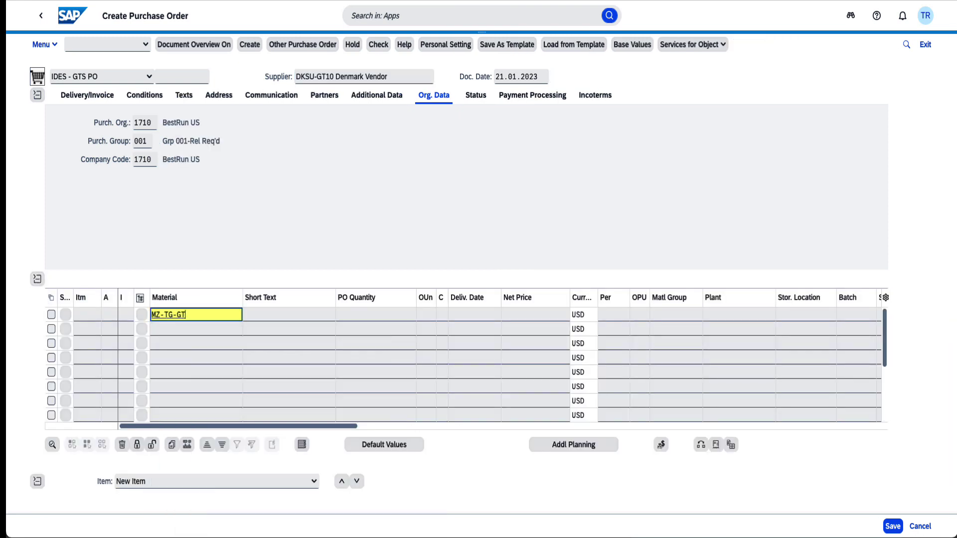
type("81")
key("Tab")
key("Tab")
type("10")
key("Tab")
key("Tab")
key("Tab")
type("100")
key("Tab")
key("Tab")
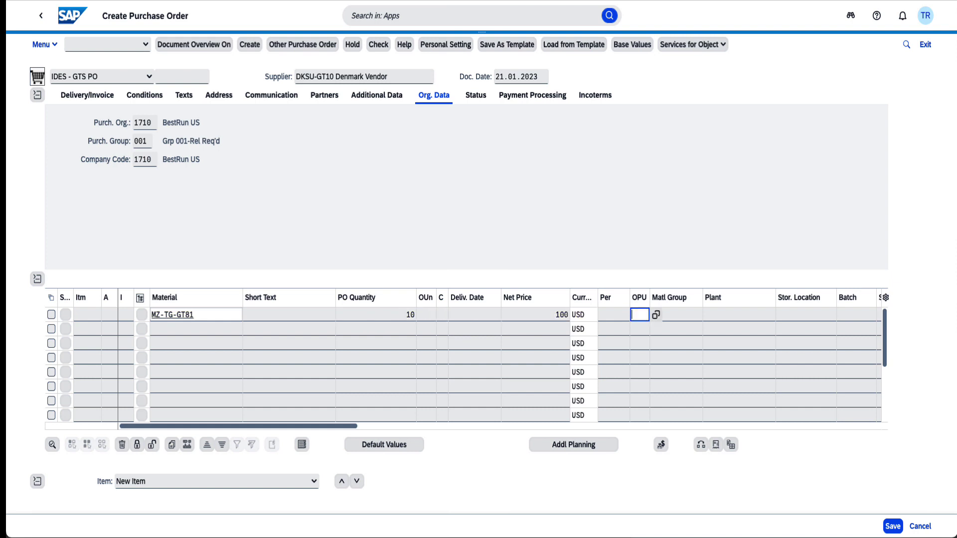
key("Tab")
key("Tab")
type("1710")
Add item MZ-TG-GT82 with quantity 10, price 100, plant 1710, storage location 171A, and save.
key("Tab")
type("171A")
left_click(160, 330)
type("MZ-TG-")
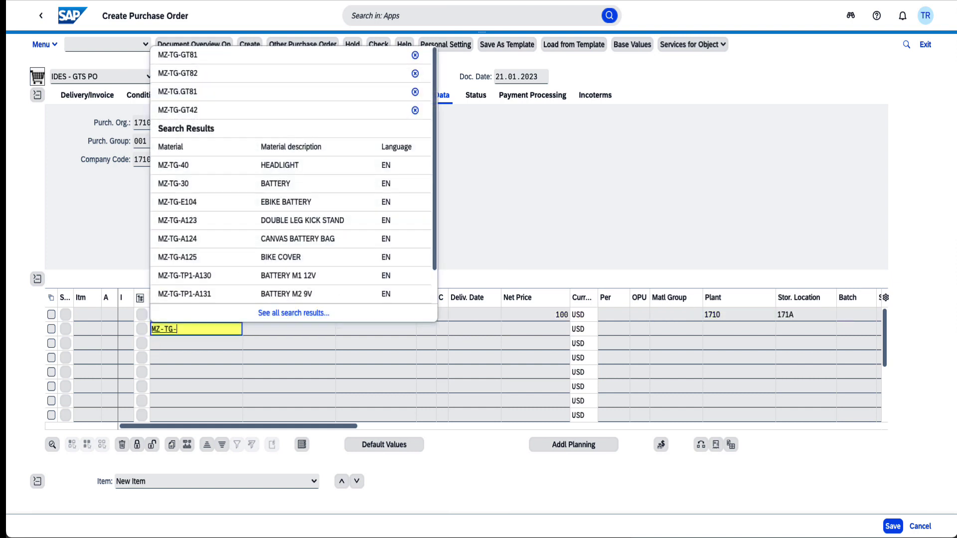
type("GT82")
key("Tab")
key("Tab")
type("10")
key("Tab")
key("Tab")
key("Tab")
type("100")
key("Tab")
key("Tab")
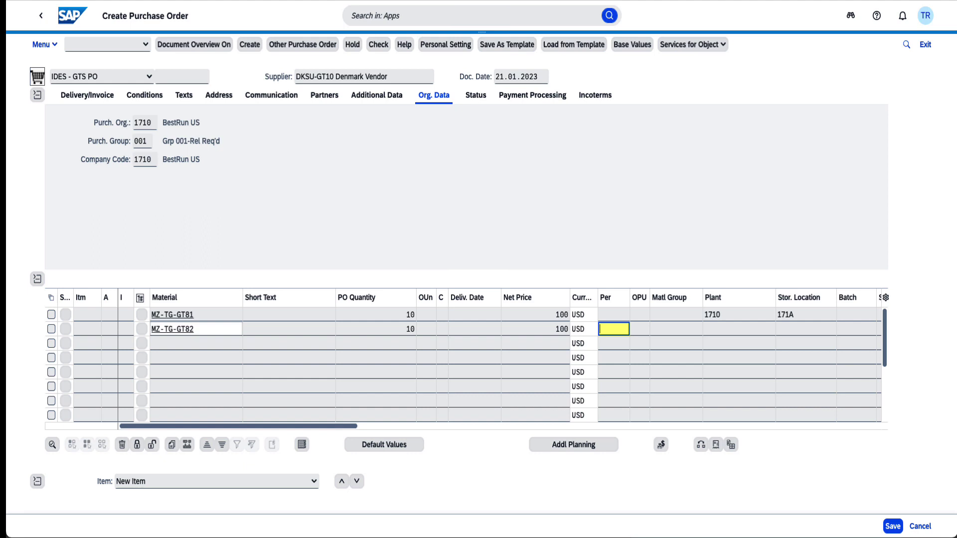
key("Tab")
key("Tab")
key("Tab")
type("1710")
key("Tab")
type("171A")
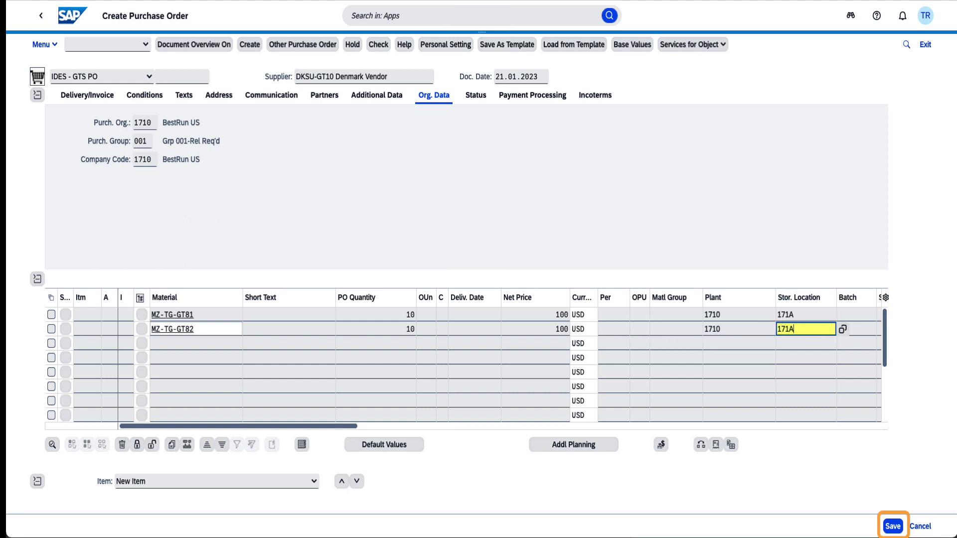
left_click(892, 526)
left_click(205, 533)
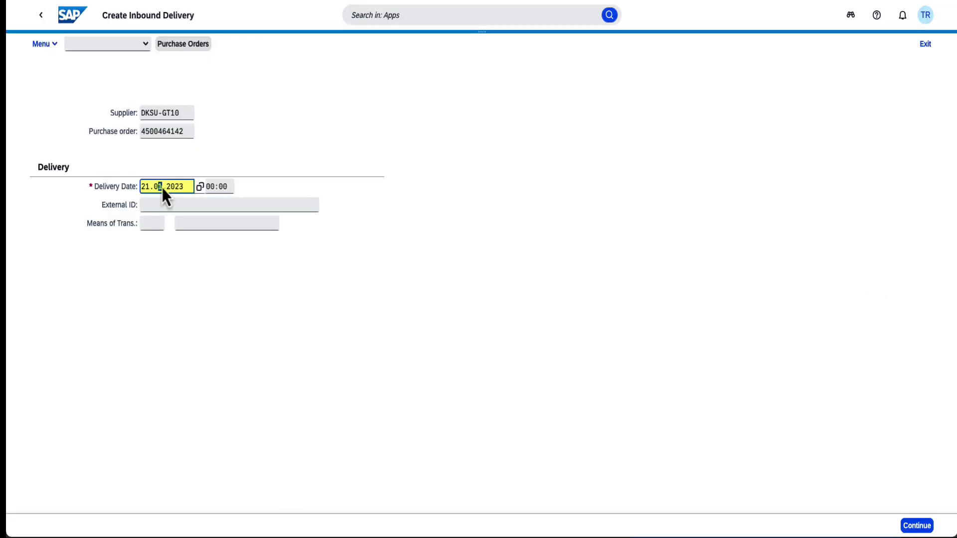
Set the delivery date to 21.02.2023 and save the inbound delivery for both PO items.
type("2")
key("Tab")
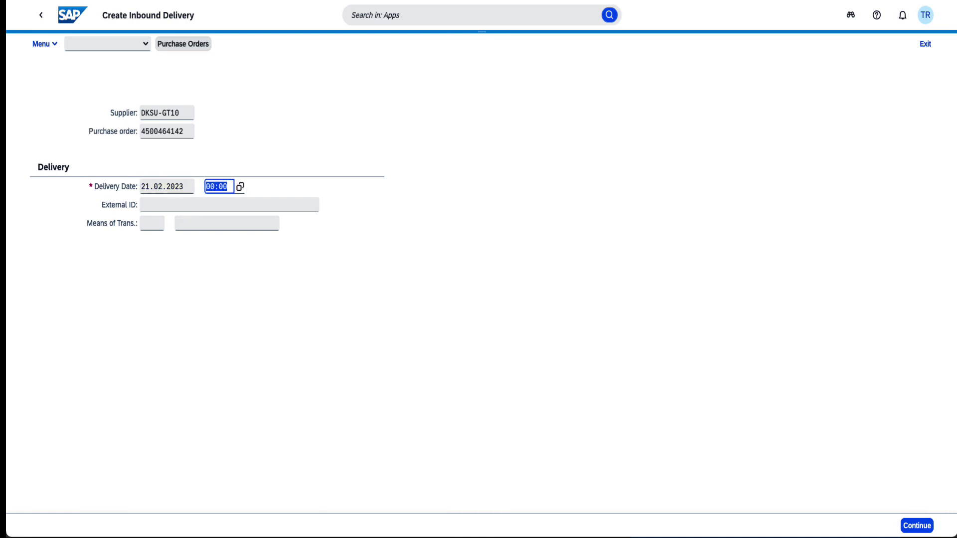
left_click(917, 526)
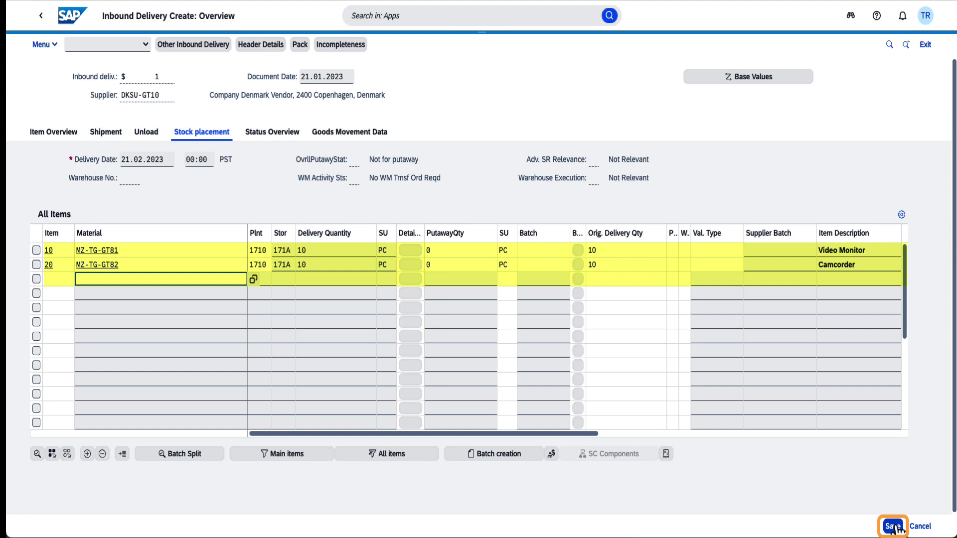
left_click(893, 527)
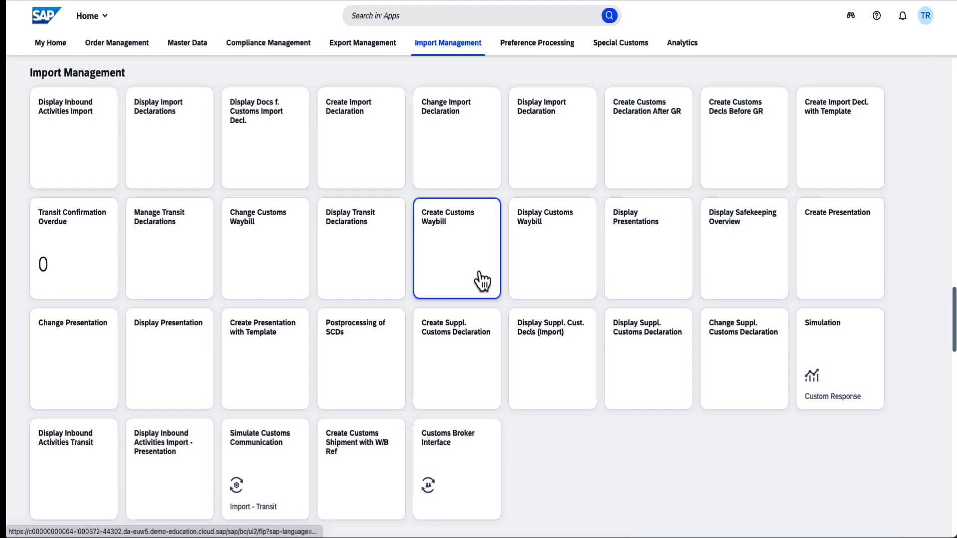
Start a sea customs waybill ZJ_180000779: master M_180000779, trip T_180000779, vessel V_180000779.
left_click(480, 281)
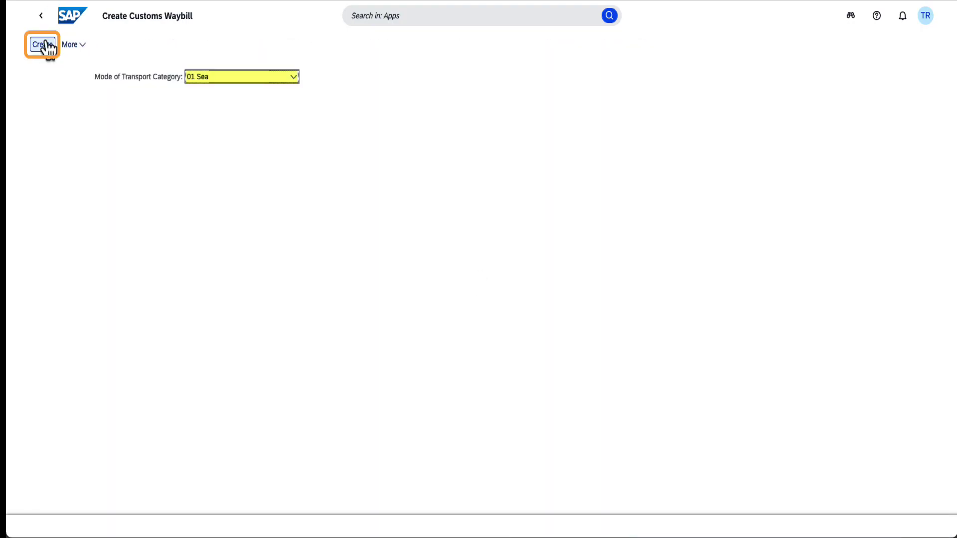
left_click(46, 44)
type("ZJ_180000779")
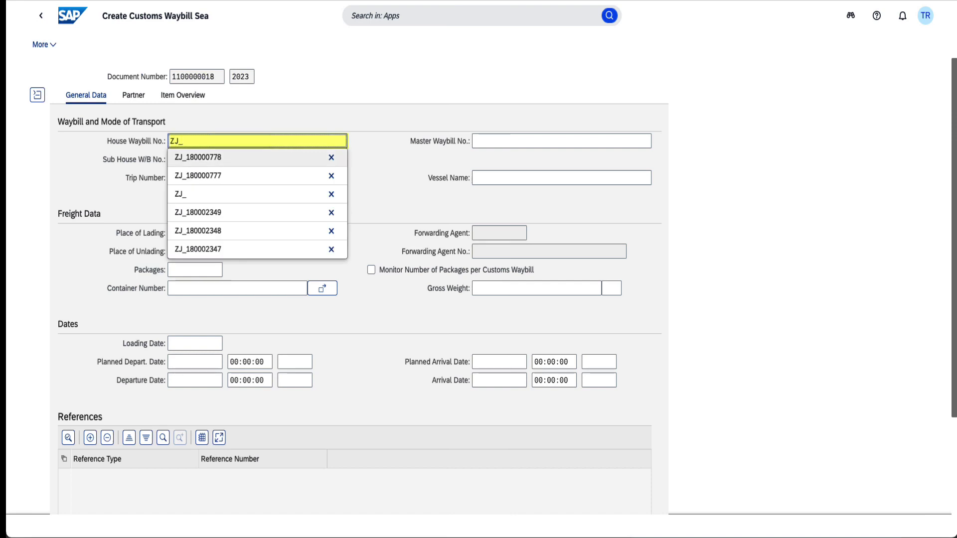
key("Tab")
type("M_180000779")
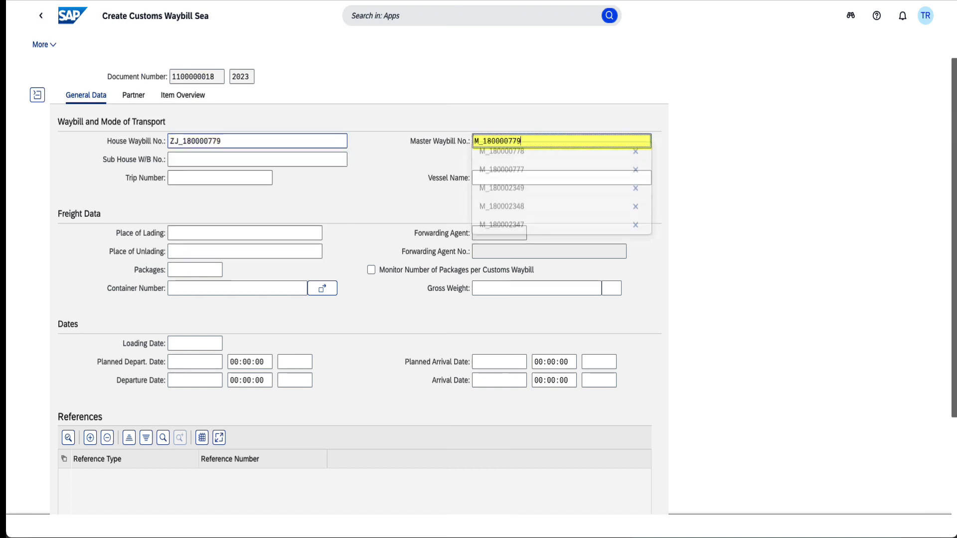
left_click(219, 178)
type("T_")
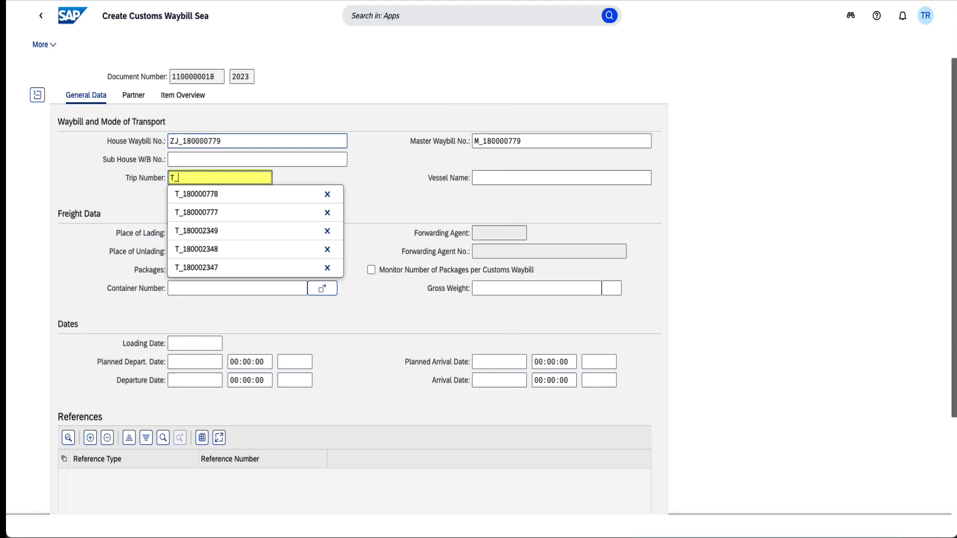
type("180000779")
key("Tab")
type("V")
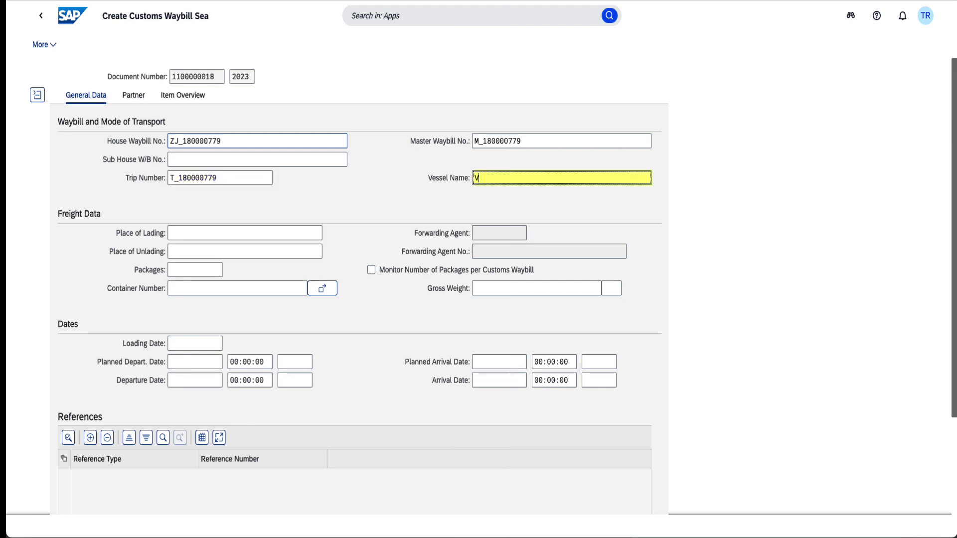
type("_180000779")
Set place of lading to Copenhagen, DK and place of unlading to San Francisco, US.
key("Tab")
type("C")
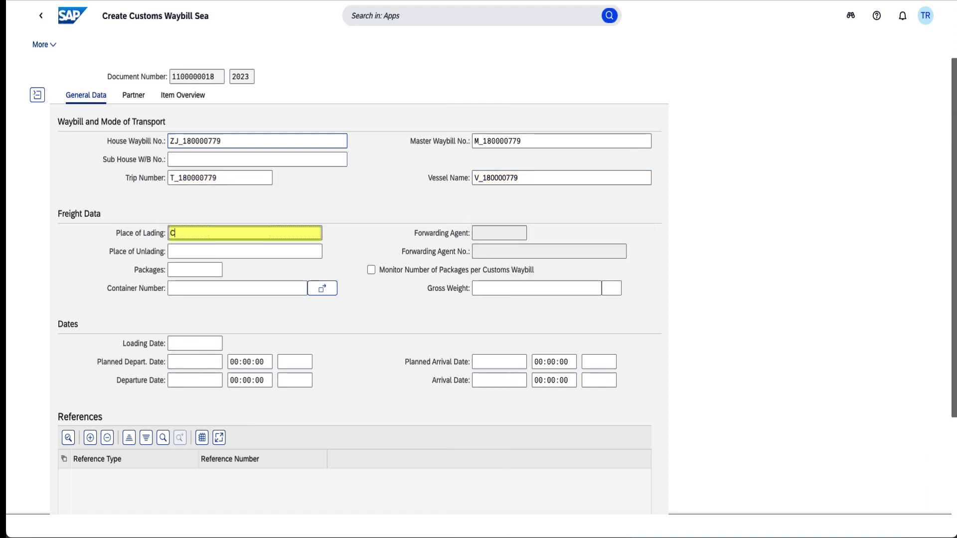
key("Down")
key("Tab")
type("San")
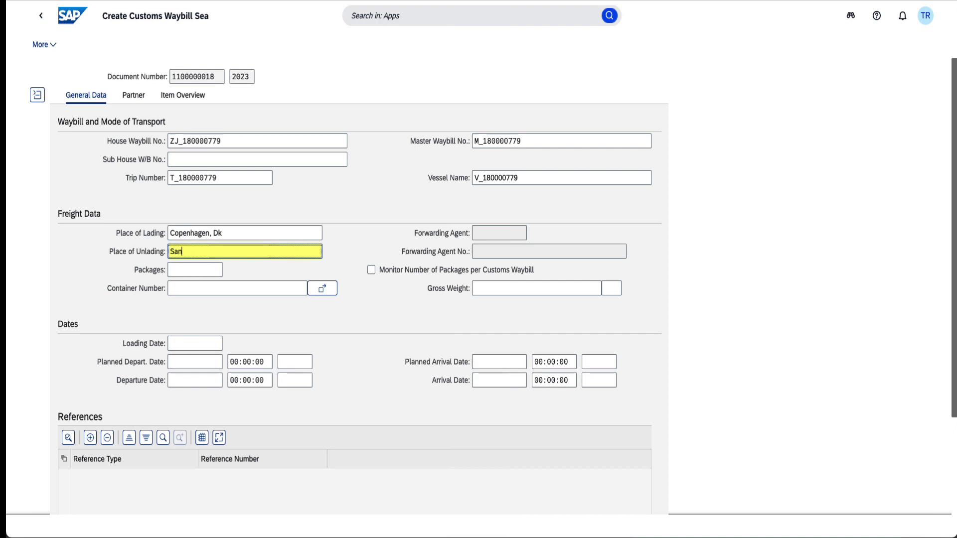
key("Down")
Enter gross weight 20 KG, container number 180000779q, and enable package monitoring per waybill.
left_click(536, 288)
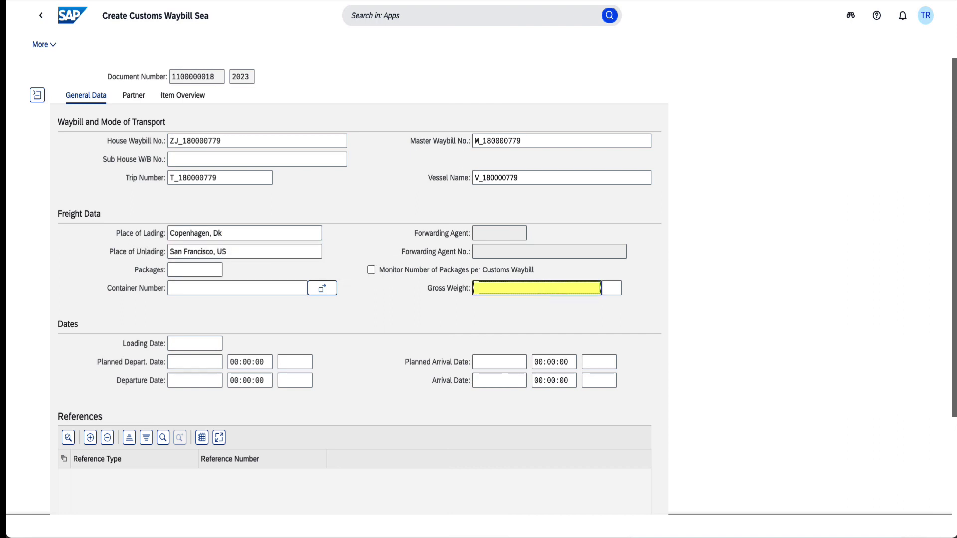
type("20")
key("Tab")
type("KG")
key("Return")
left_click(243, 288)
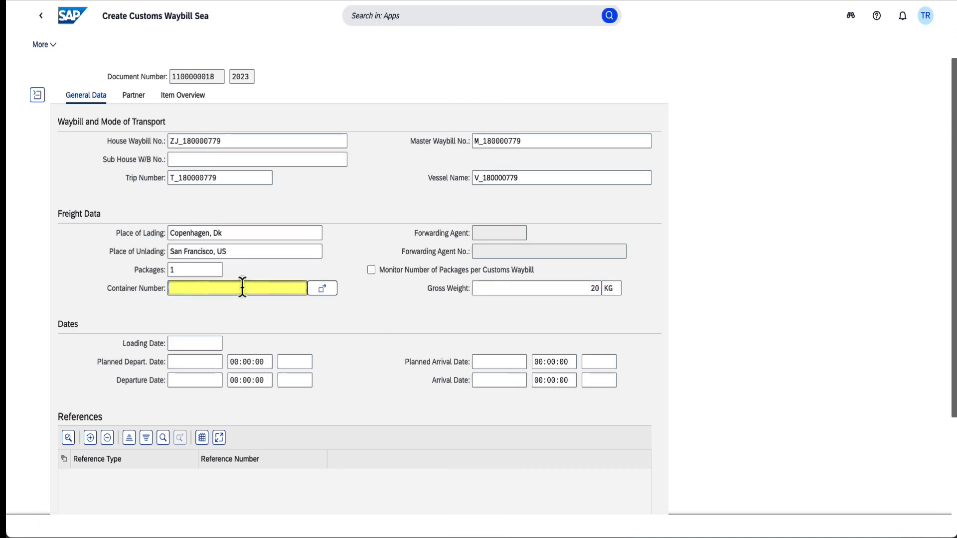
type("180000779q")
left_click(371, 270)
Set loading date 21.01.2023 and planned departure date 29.01.2023.
left_click(195, 343)
type("21")
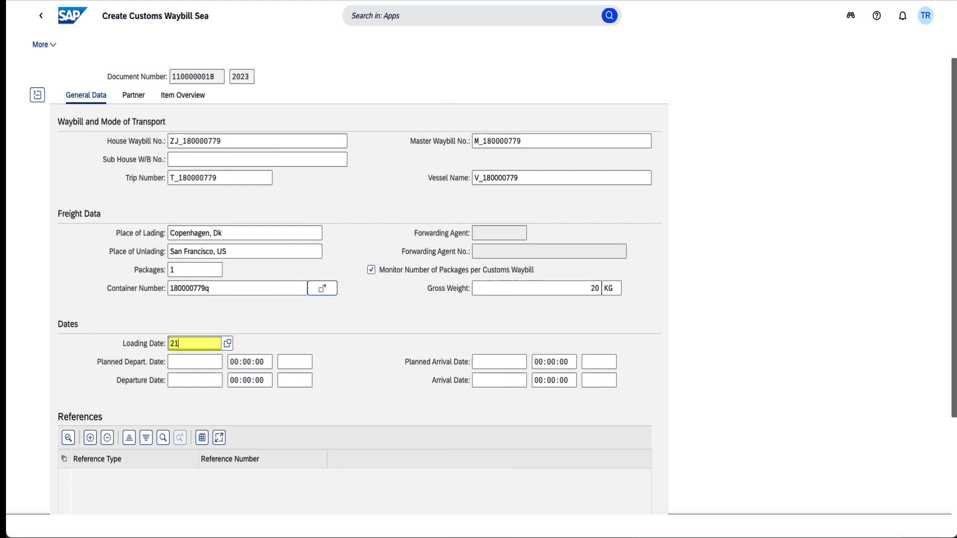
type(".01")
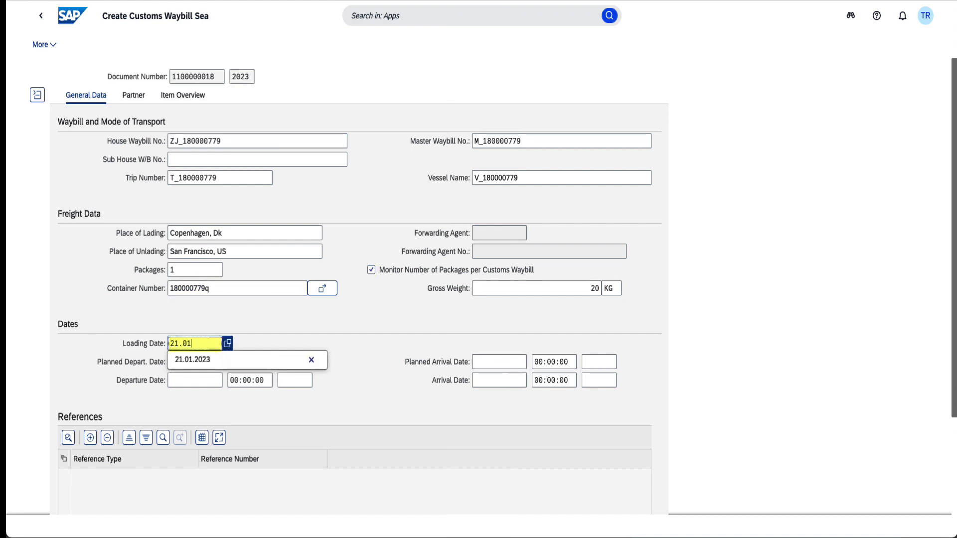
type(".2023")
key("Tab")
type("29")
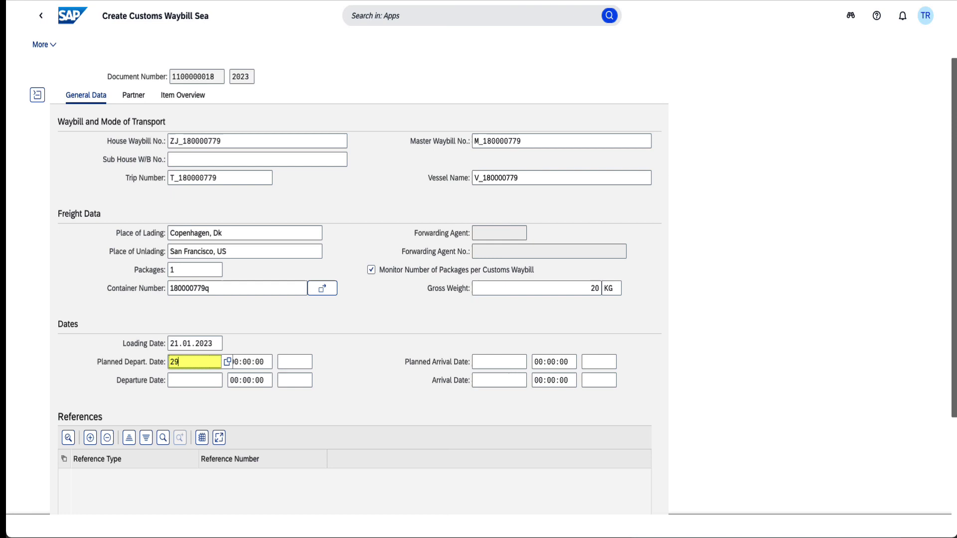
type(".01")
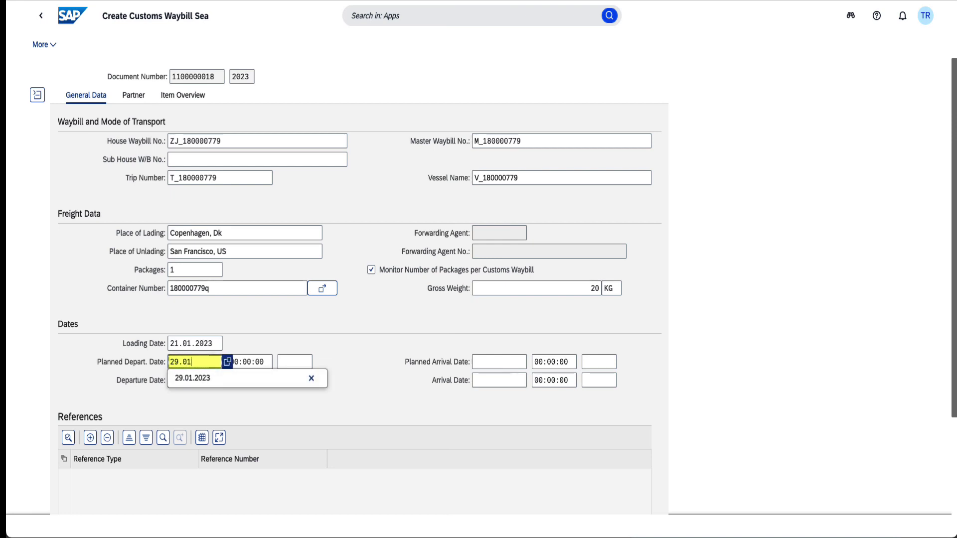
type(".2023")
left_click(90, 437)
Add header references to inbound delivery 180000779 and the purchase order.
left_click(192, 476)
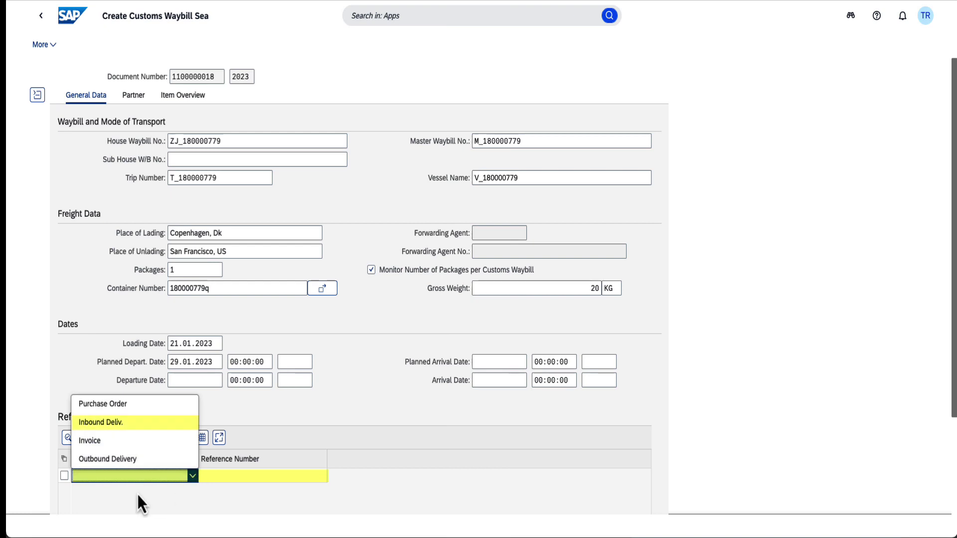
left_click(105, 427)
left_click(223, 477)
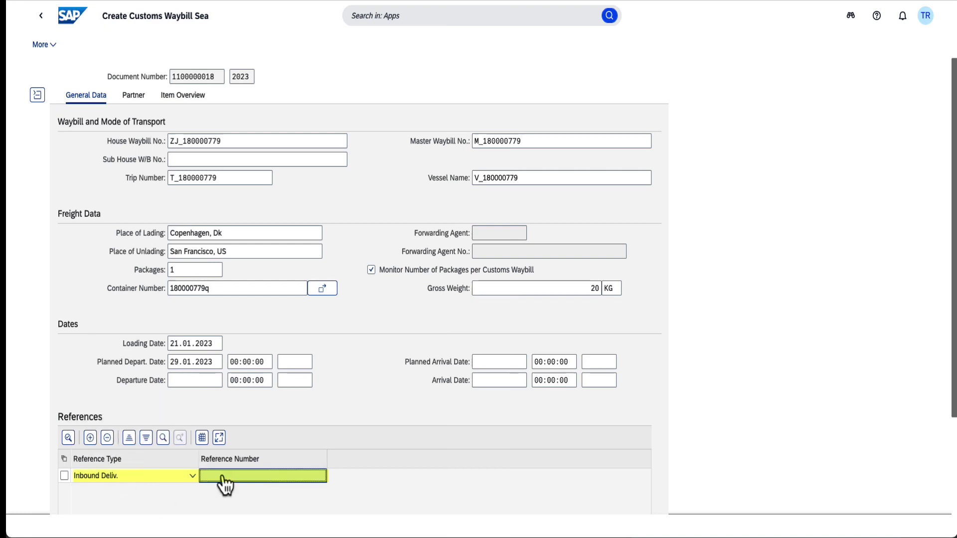
type("180000779")
key("Return")
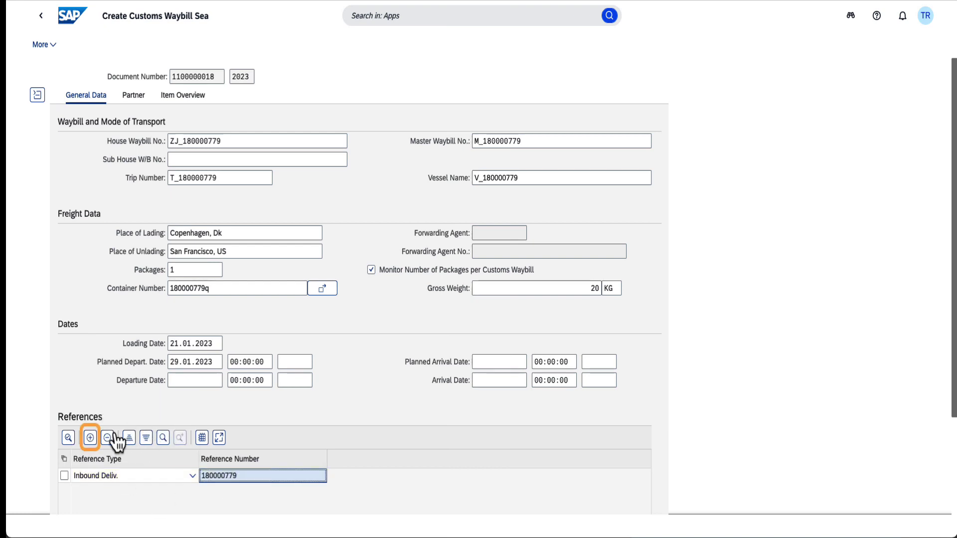
left_click(91, 437)
left_click(192, 476)
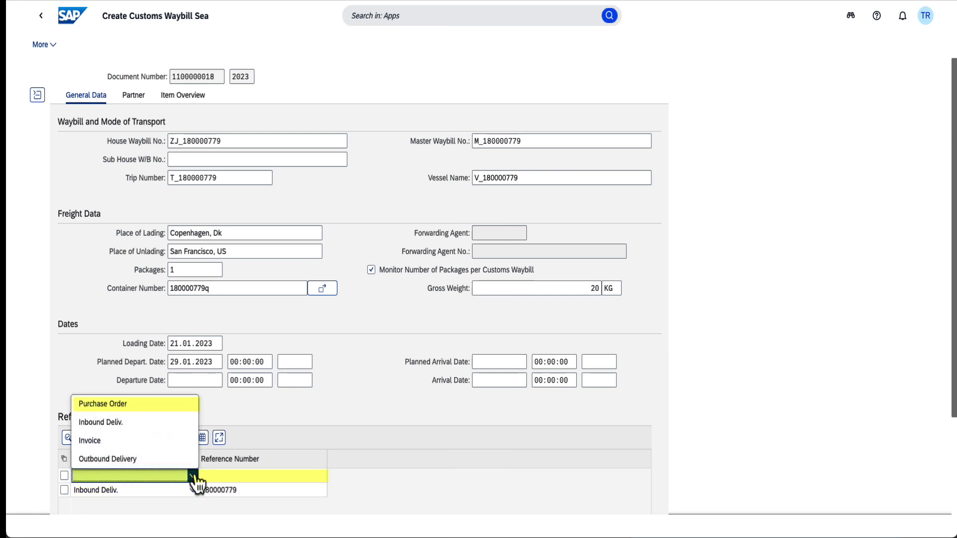
left_click(118, 406)
left_click(230, 478)
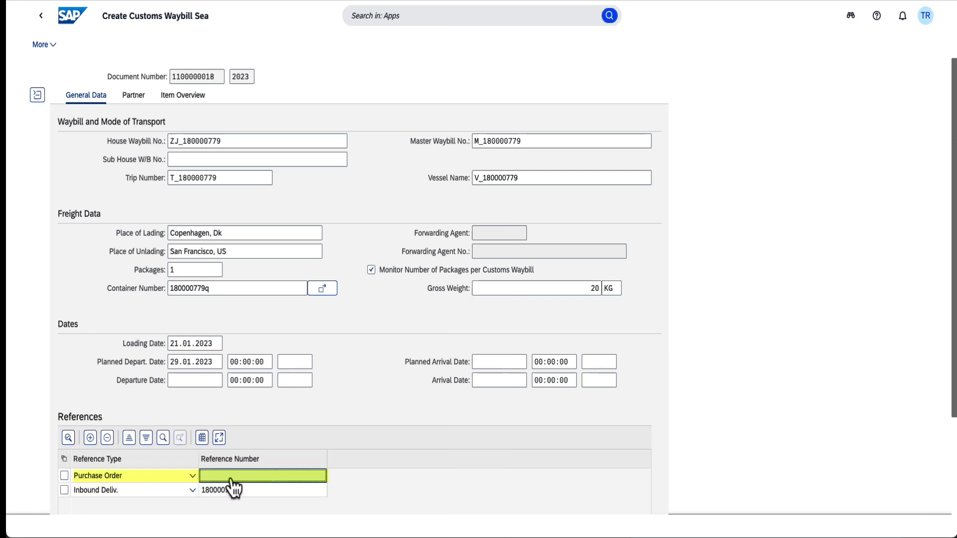
key("ctrl+v")
key("Return")
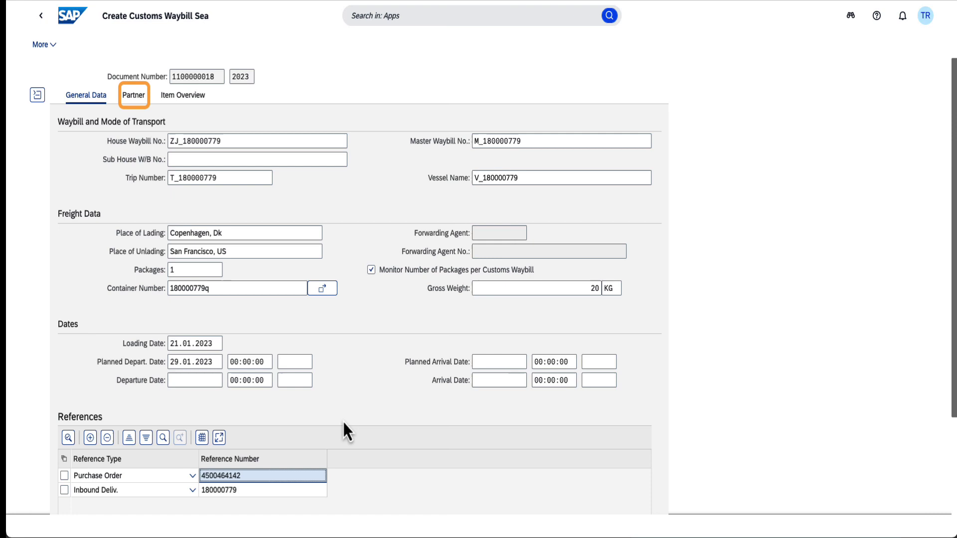
On the Partner tab, add Consignee and Consignor rows with their business partner IDs.
left_click(133, 96)
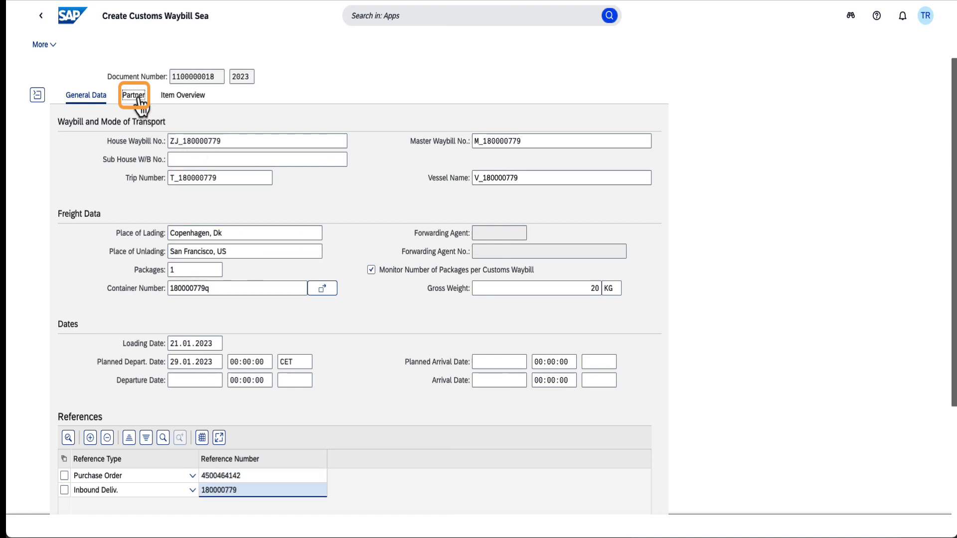
left_click(90, 143)
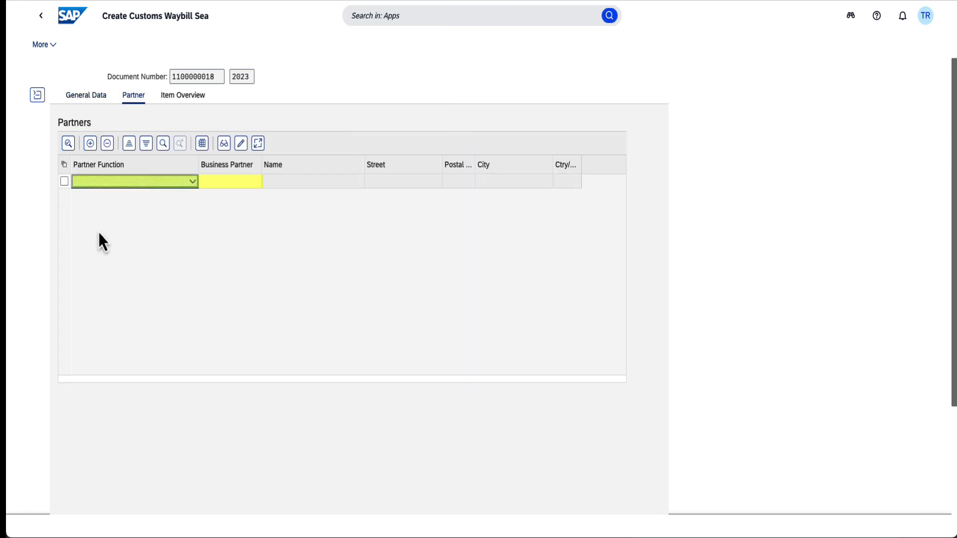
left_click(195, 187)
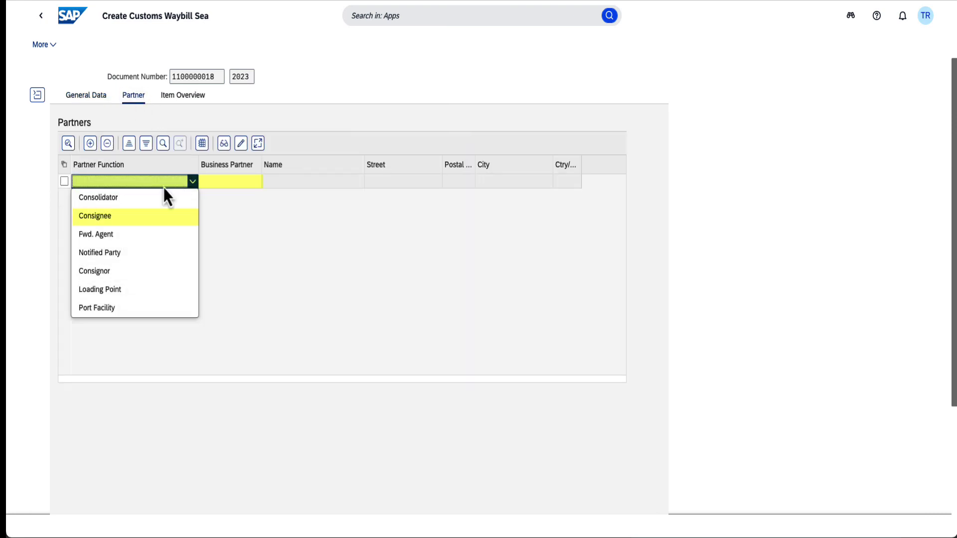
left_click(104, 217)
key("Tab")
type("4292")
key("Return")
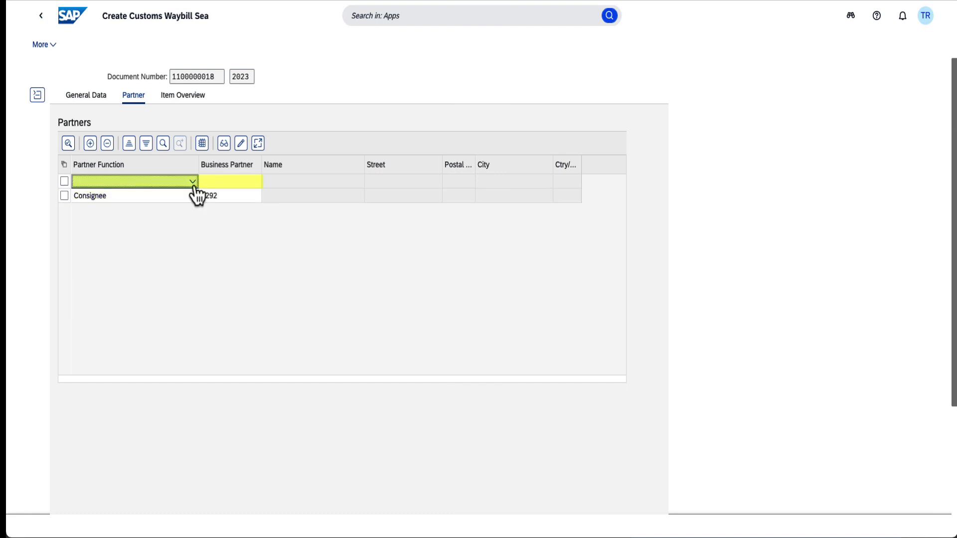
type("115")
left_click(89, 144)
left_click(124, 182)
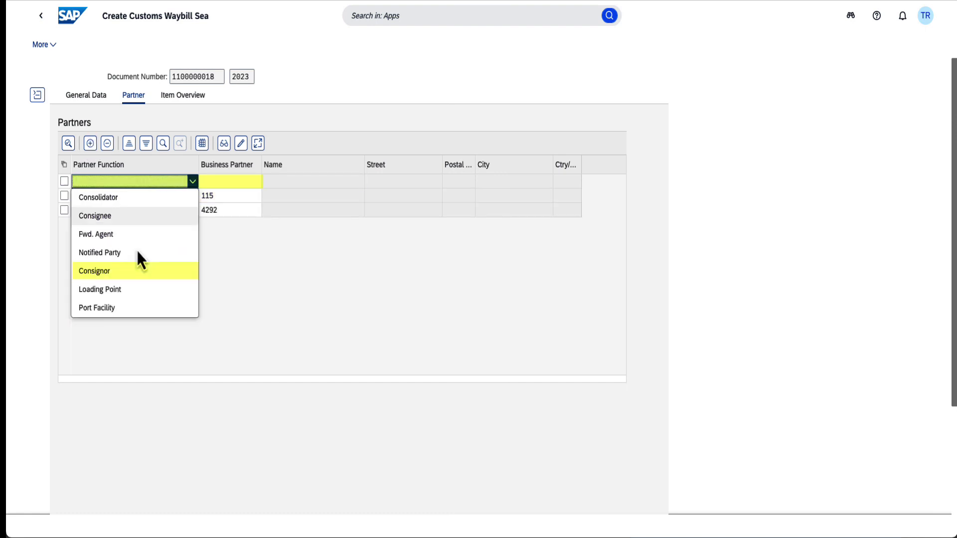
left_click(133, 272)
left_click(211, 184)
type("16")
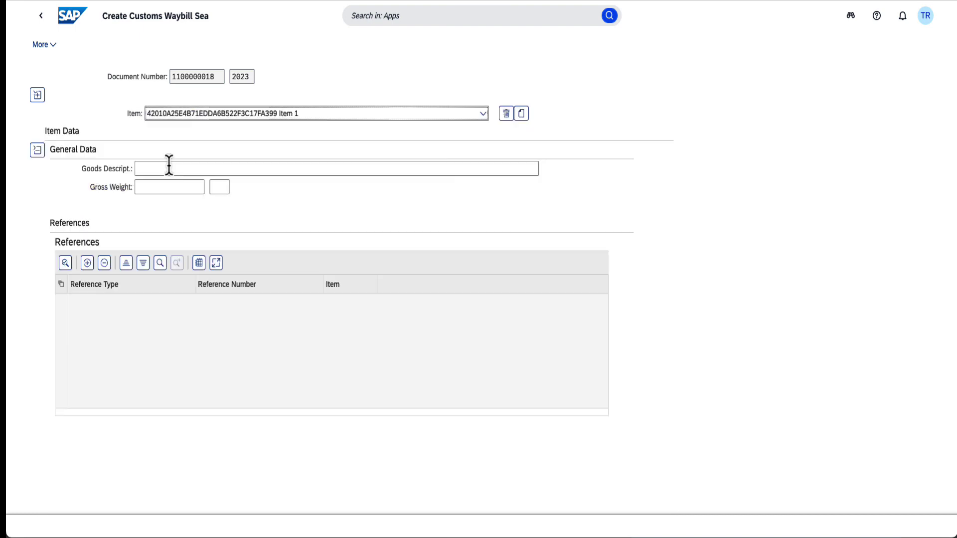
Enter item 1 as Video Monitor, gross weight 10, referencing purchase order item 10.
left_click(169, 164)
type("Vide")
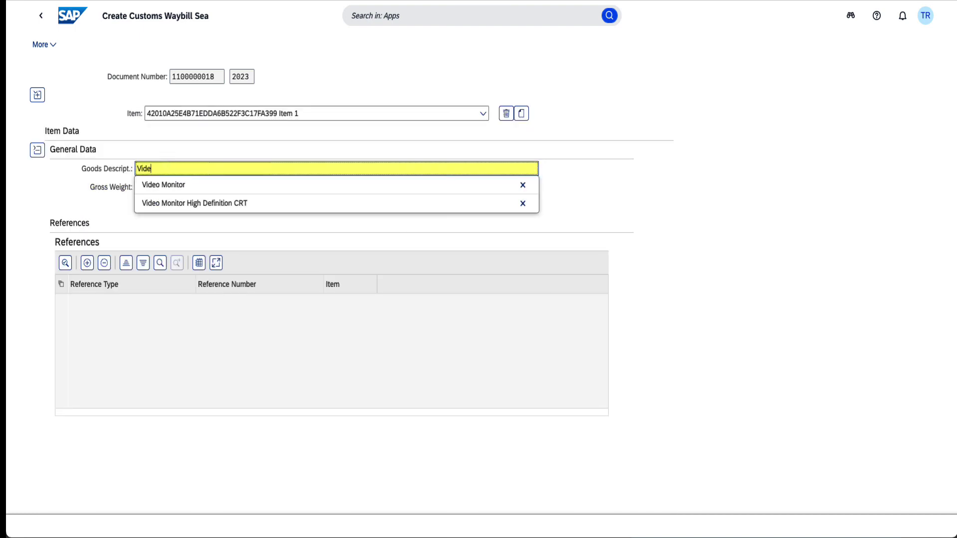
type("o Monitor")
key("Tab")
type("10")
key("Tab")
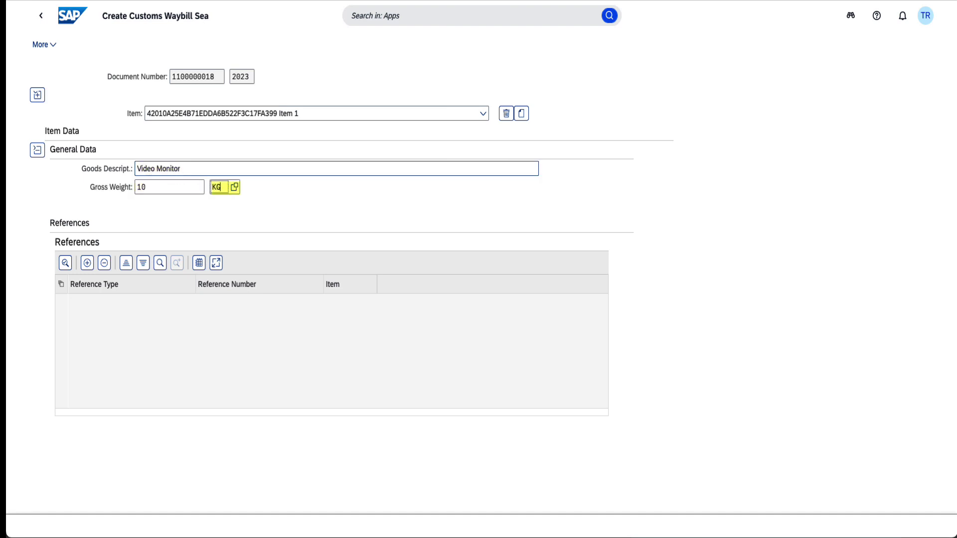
left_click(87, 263)
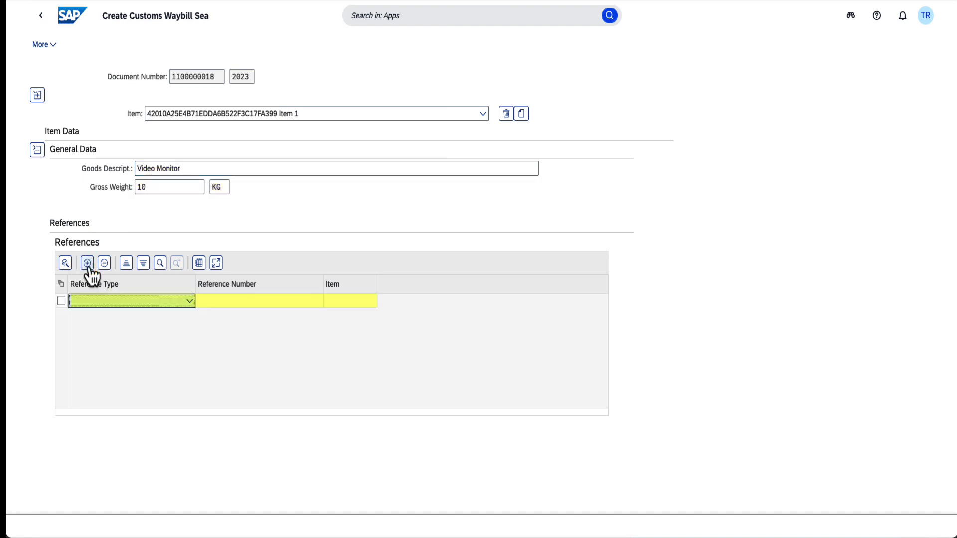
left_click(229, 301)
type("4500464142")
key("Tab")
type("10")
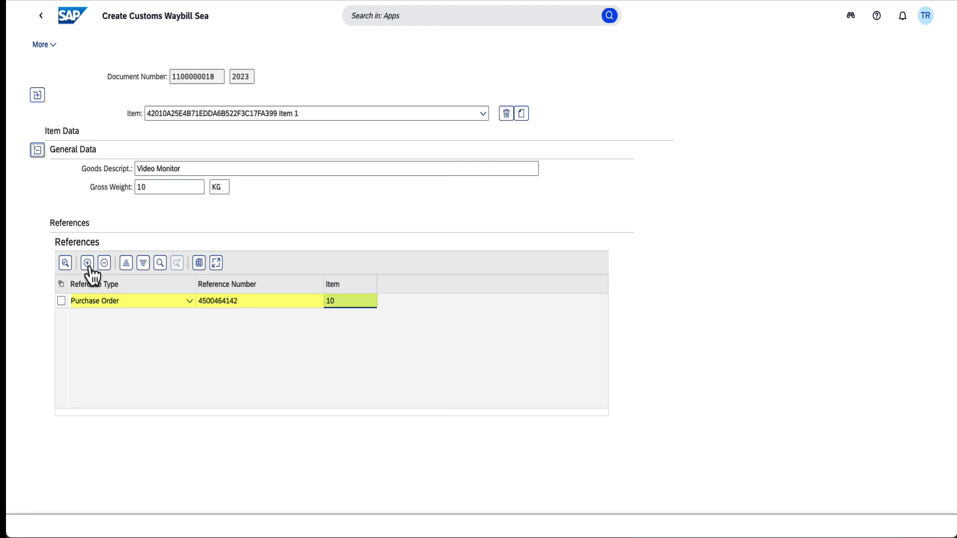
Reference inbound delivery 180000779 item 10 on item 1 and save the waybill.
left_click(87, 263)
left_click(115, 301)
left_click(124, 340)
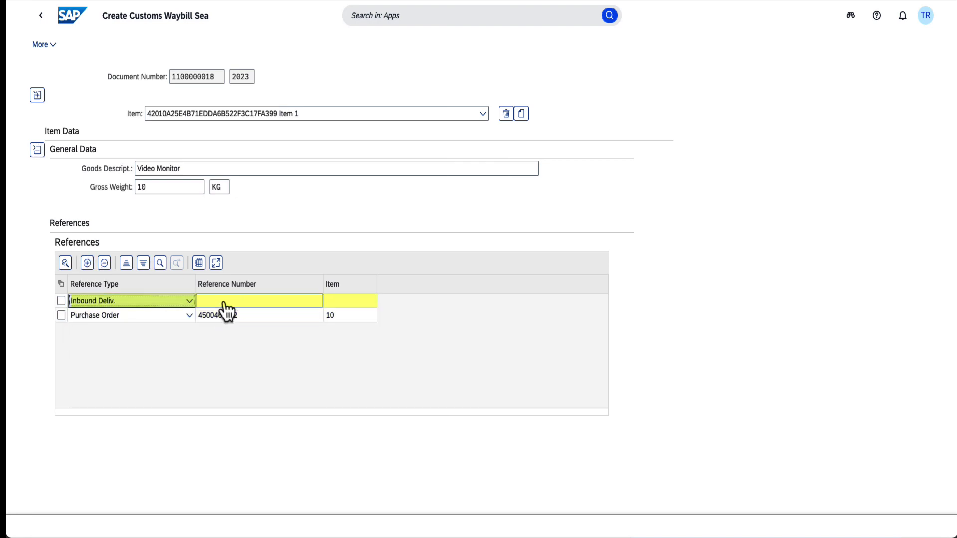
left_click(226, 301)
type("180000779")
key("Tab")
type("10")
key("ctrl+s")
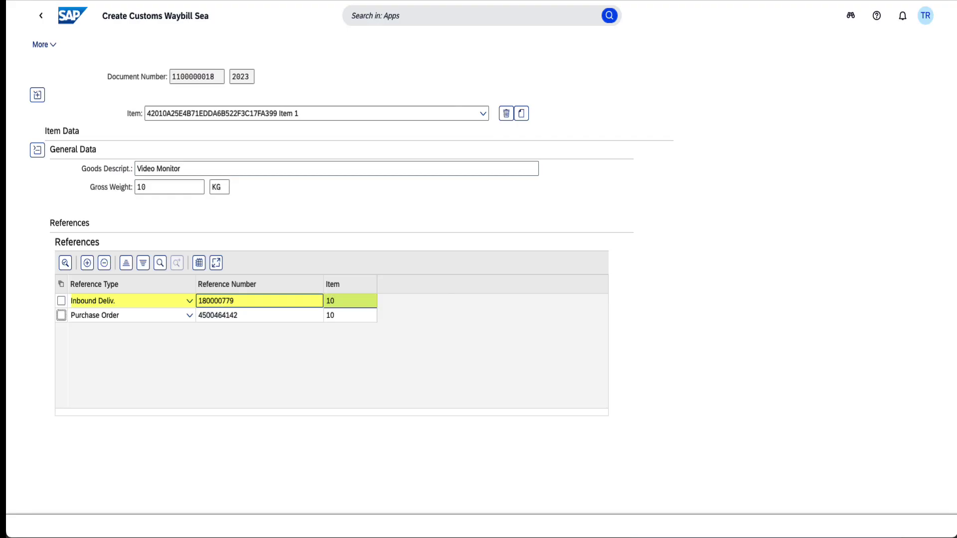
Enter item 2 as Cam Corder with gross weight 10 KG.
left_click(482, 113)
left_click(315, 146)
left_click(162, 167)
type("Cam Corder")
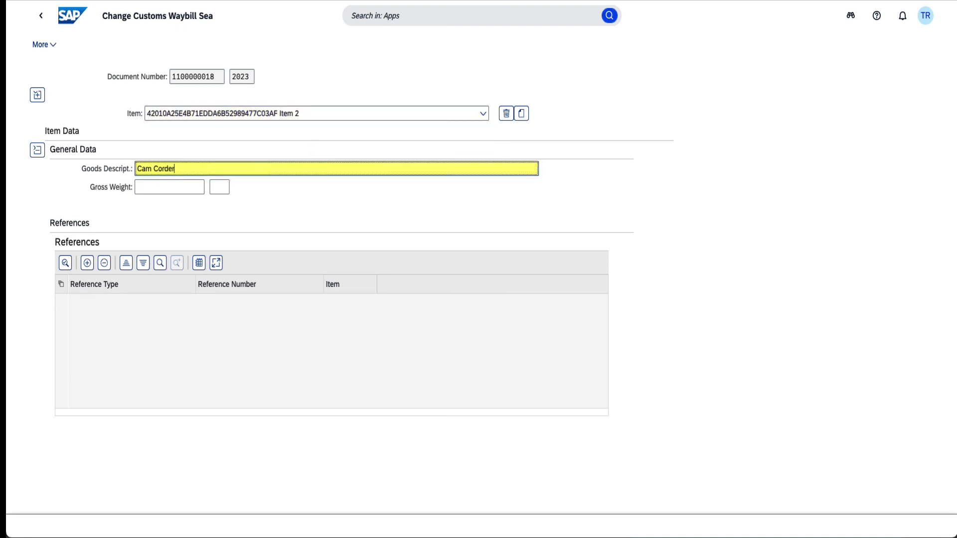
key("Tab")
type("10")
key("Tab")
type("KG")
Reference inbound delivery 180000779 item 20 on item 2.
left_click(188, 303)
left_click(189, 301)
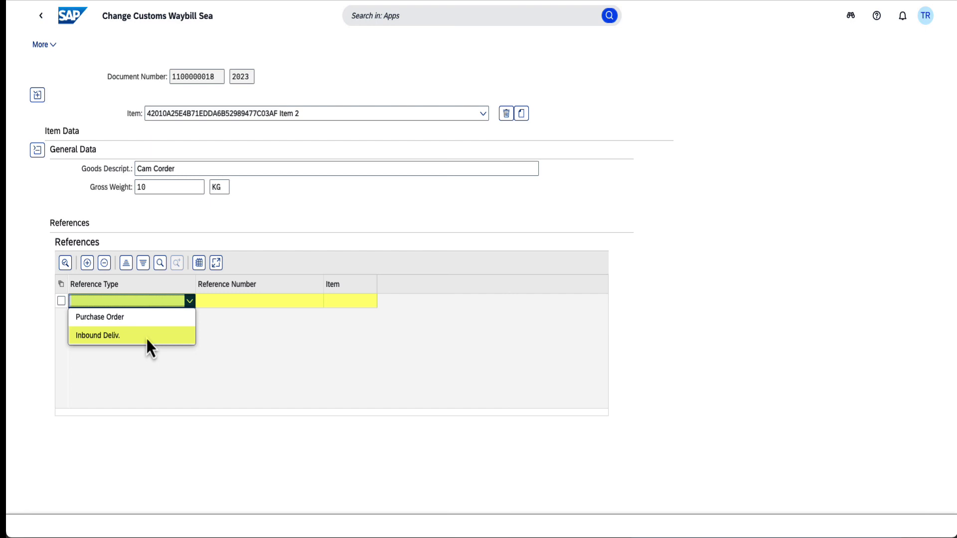
left_click(146, 336)
left_click(209, 301)
type("180000779")
key("Tab")
type("20")
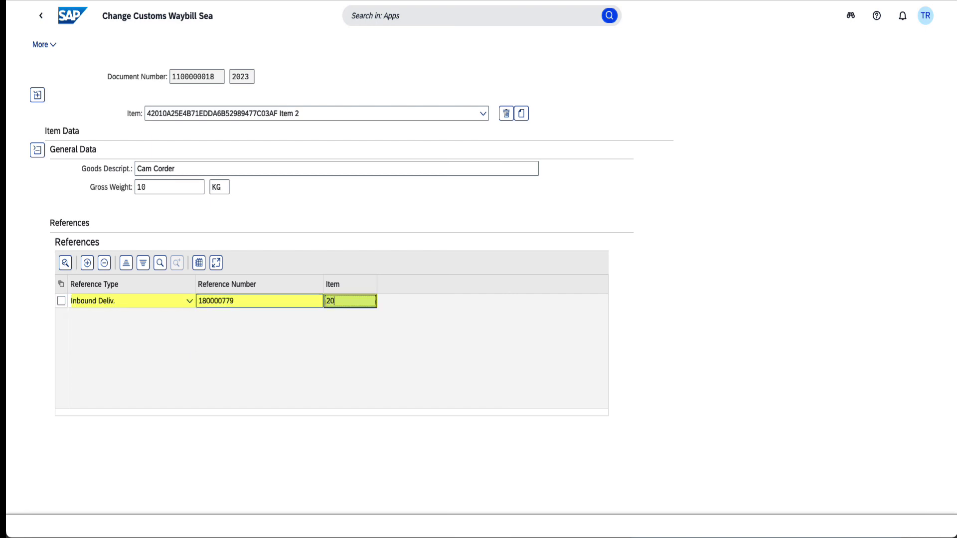
Add a purchase order reference, item 20, to item 2.
left_click(88, 262)
left_click(189, 301)
left_click(124, 316)
left_click(235, 302)
type("4500464142")
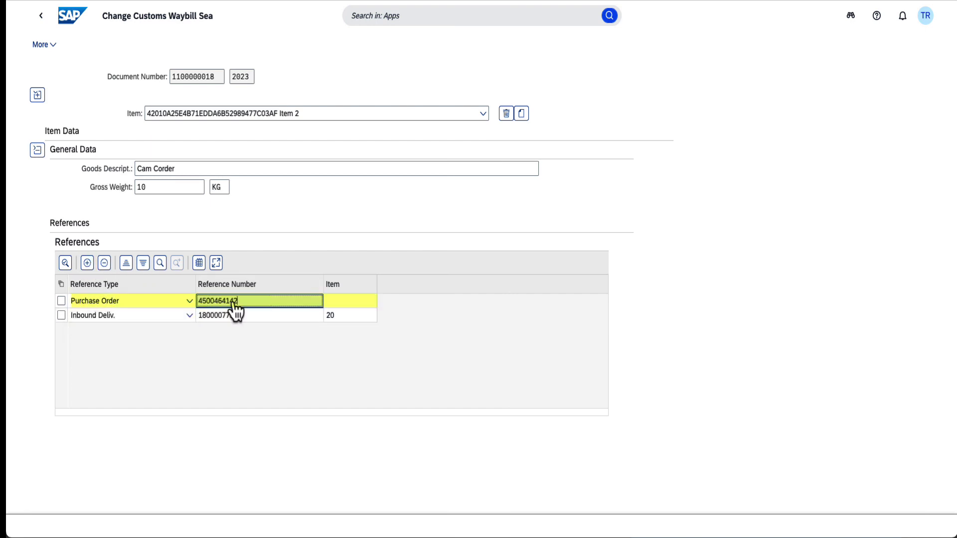
key("Tab")
type("20")
key("Return")
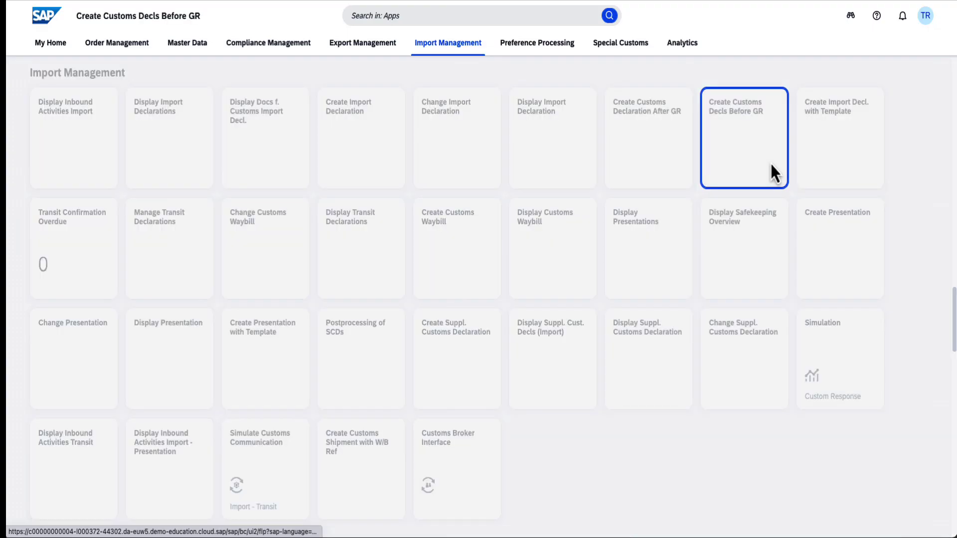
left_click(770, 165)
left_click(218, 196)
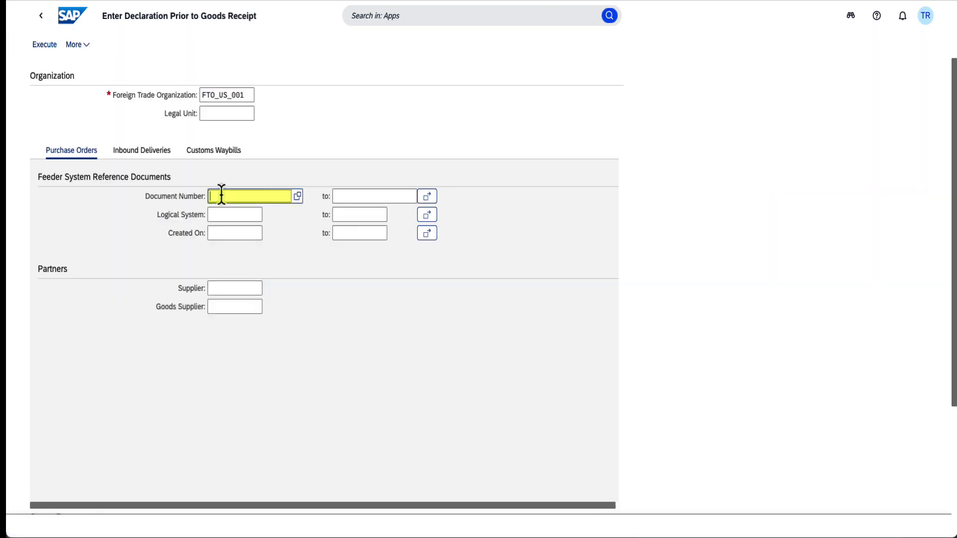
type("4500464142")
left_click(45, 44)
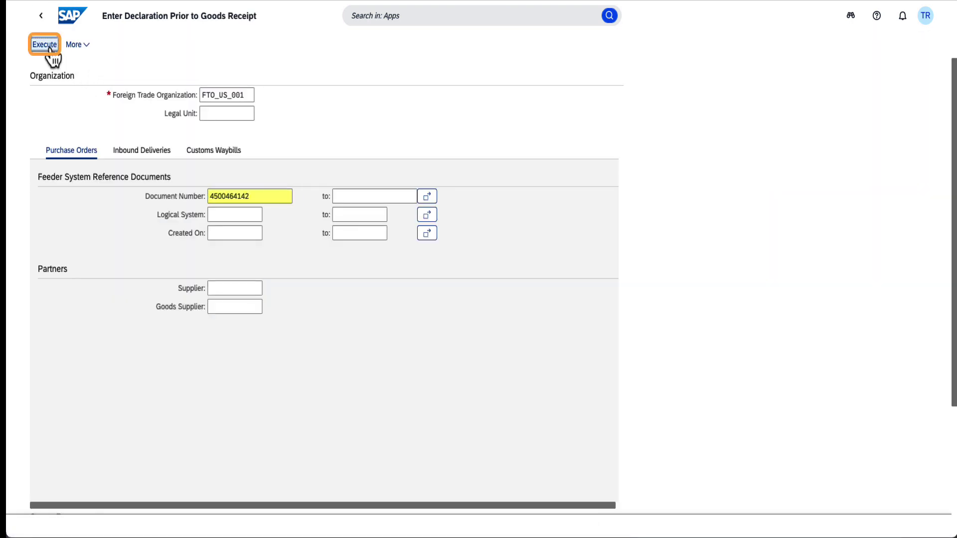
left_click(52, 183)
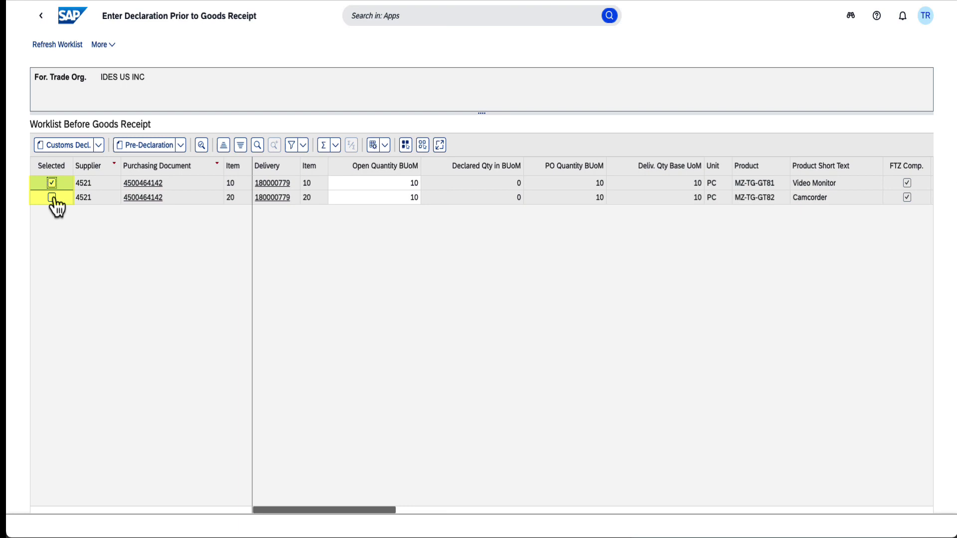
left_click(51, 198)
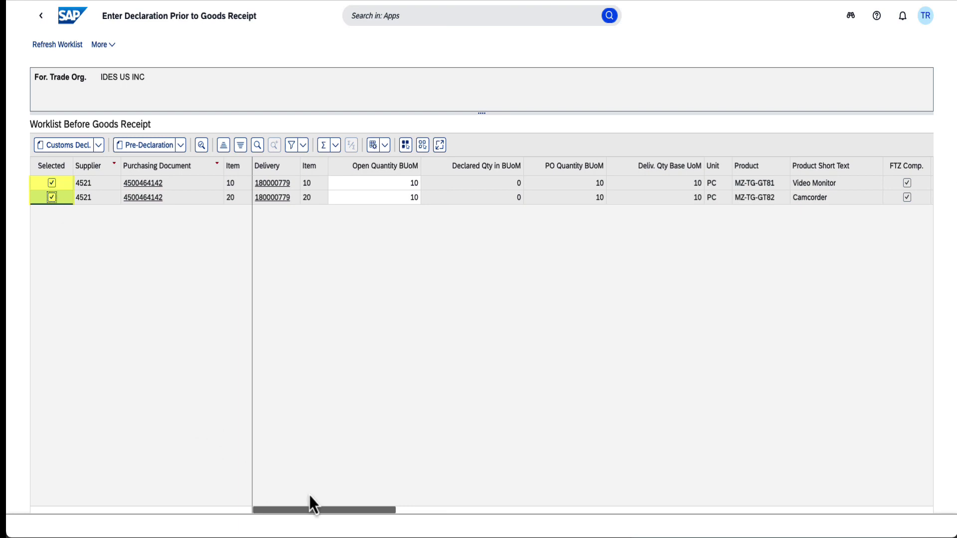
left_click_drag(348, 511, 263, 510)
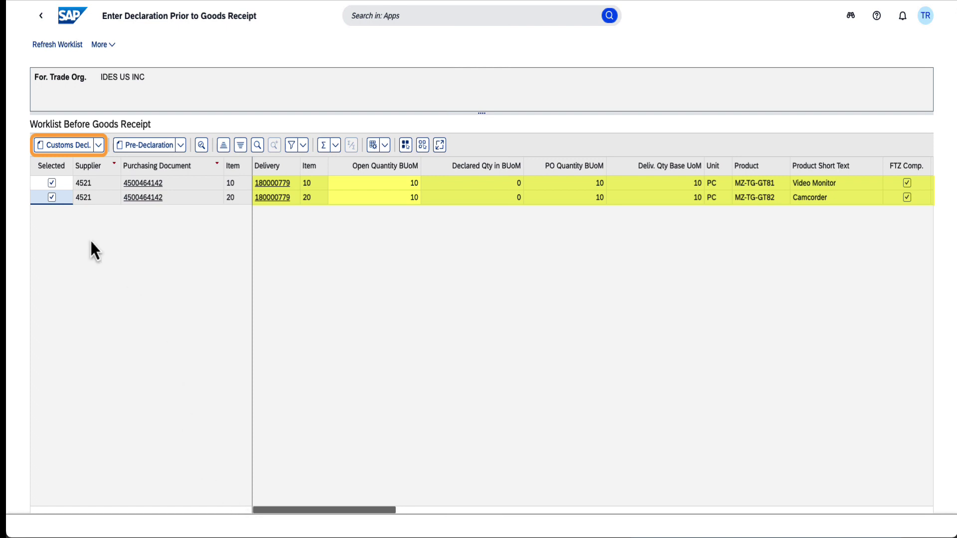
left_click(99, 146)
mouse_move(86, 165)
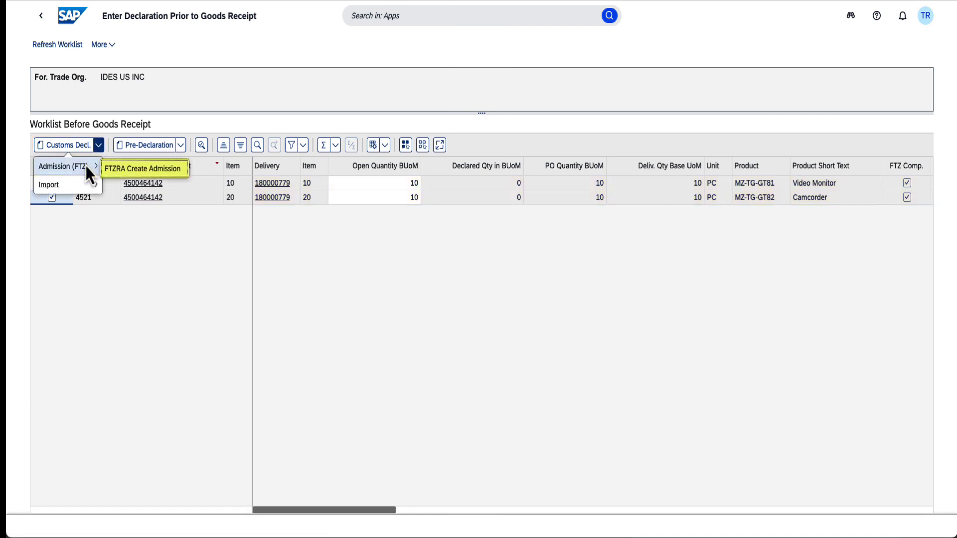
left_click(125, 171)
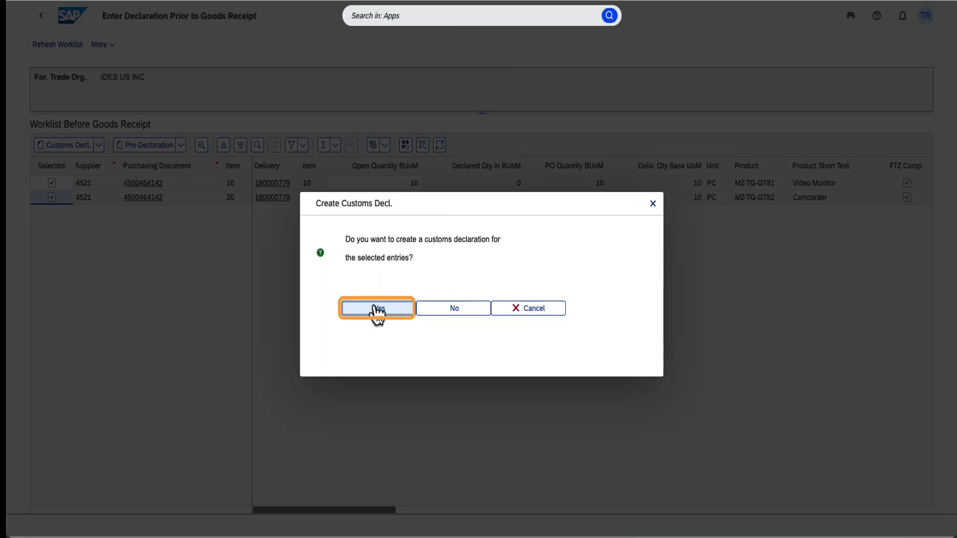
left_click(377, 308)
left_click(391, 311)
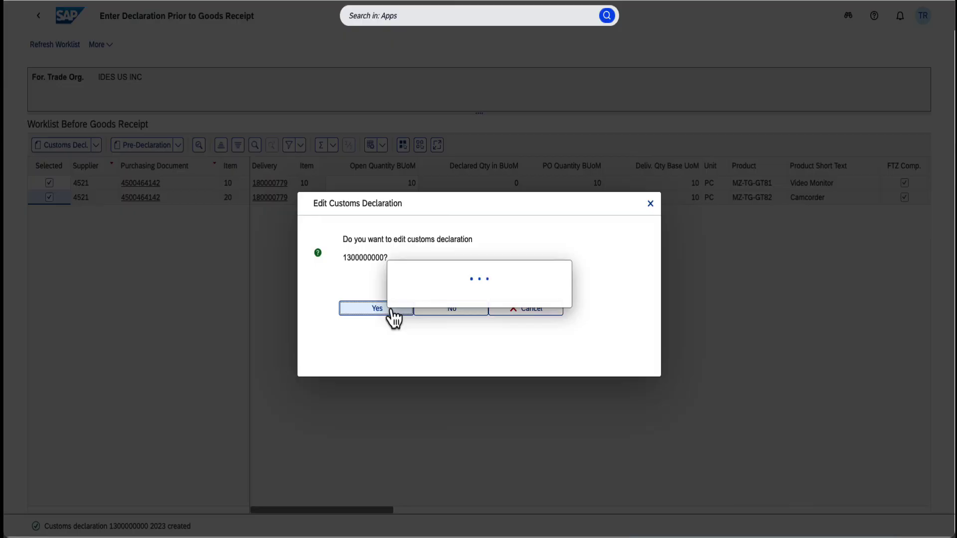
left_click(147, 132)
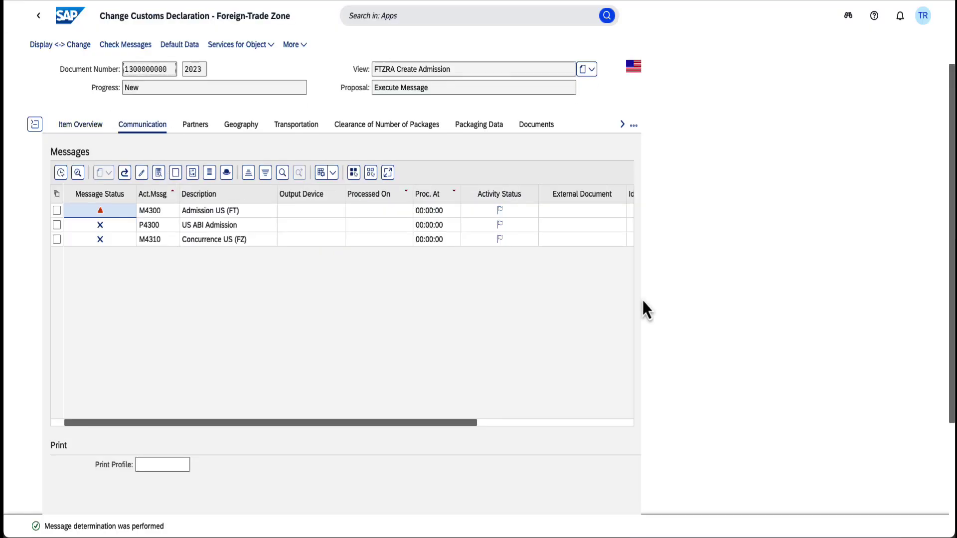
left_click(594, 74)
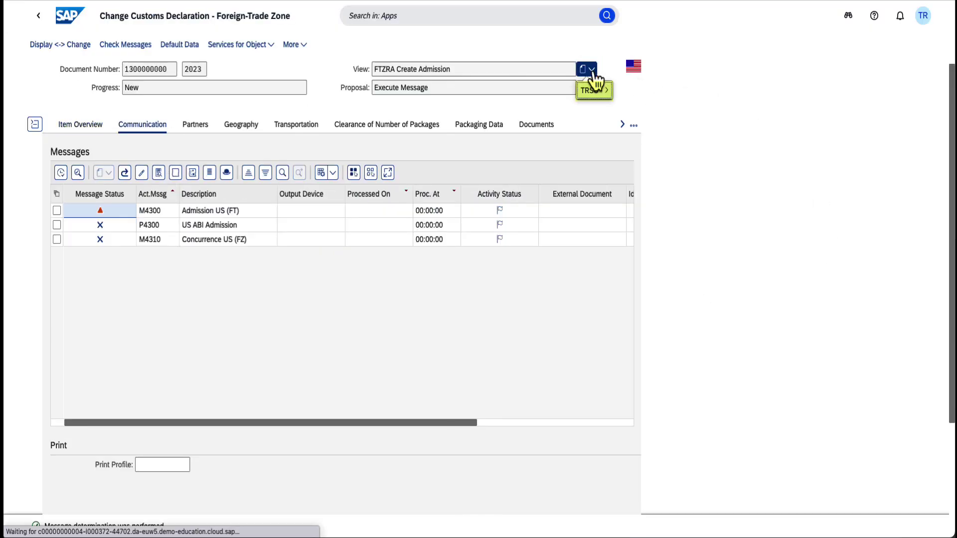
mouse_move(597, 91)
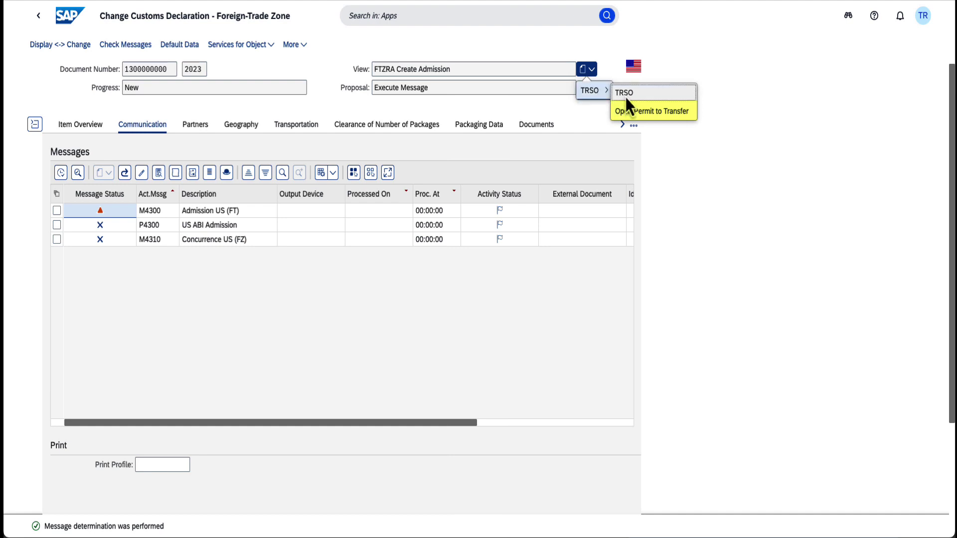
left_click(642, 115)
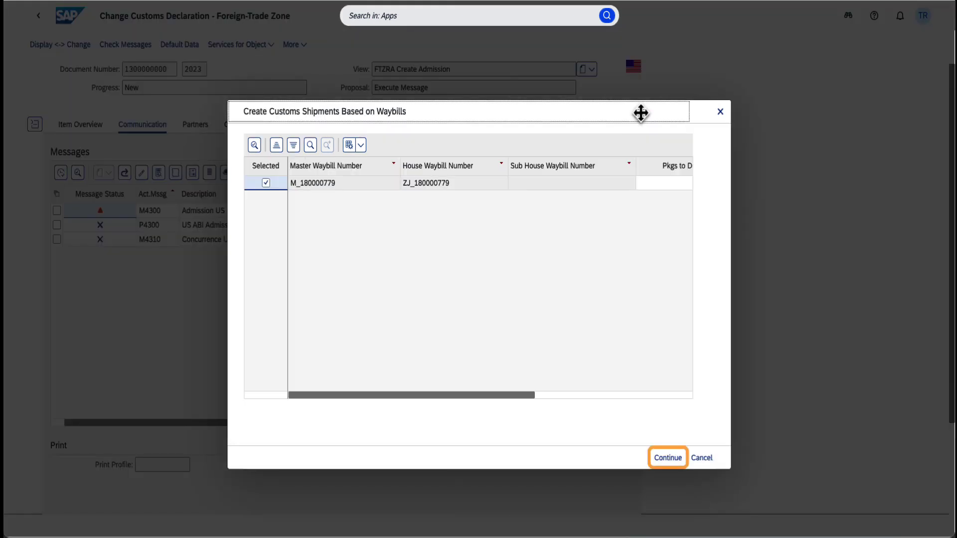
left_click(670, 458)
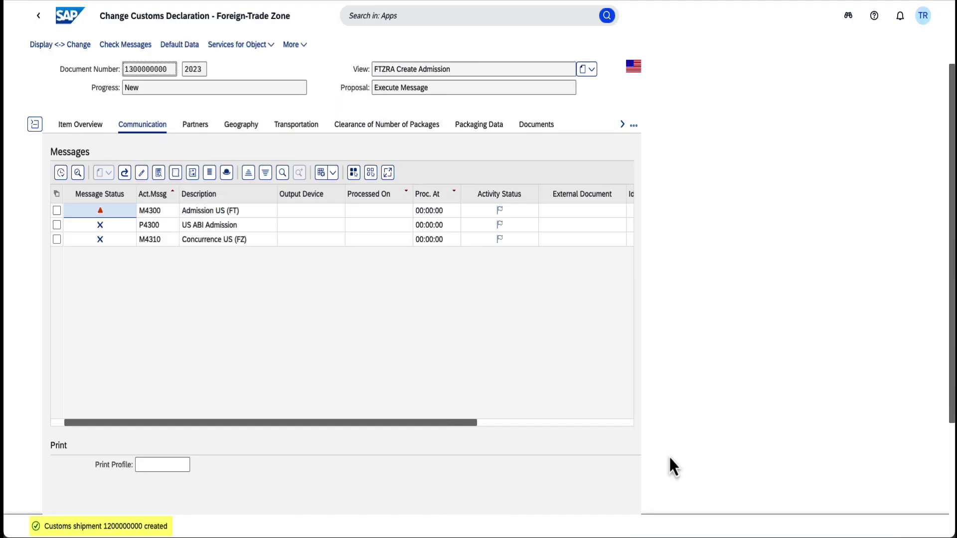
left_click(622, 125)
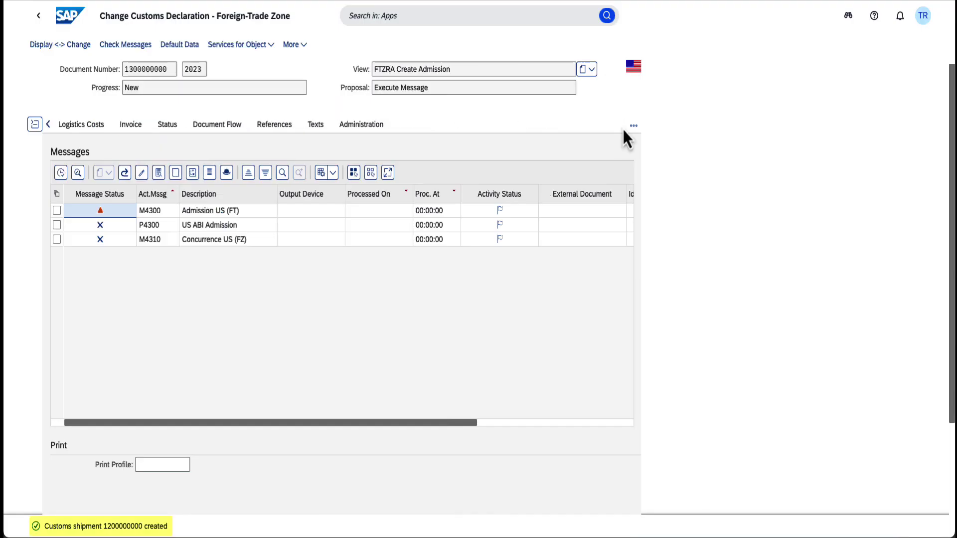
left_click(219, 126)
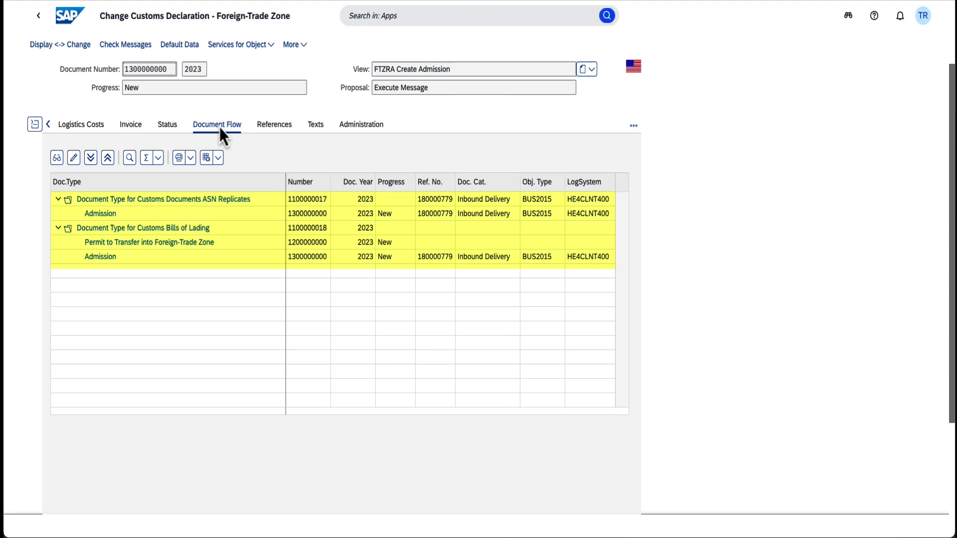
key("ctrl+s")
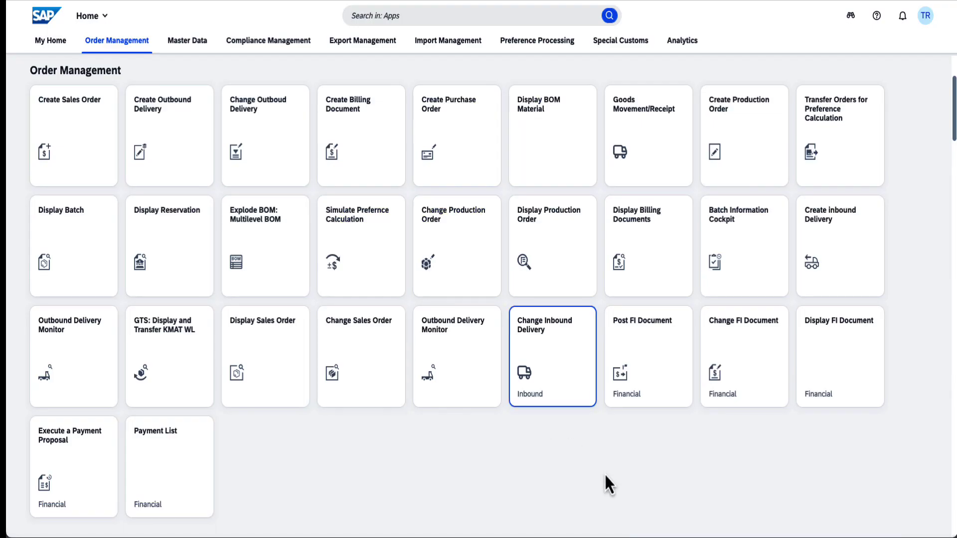
Post goods receipt for inbound delivery 180000779 in Change Inbound Delivery.
left_click(582, 401)
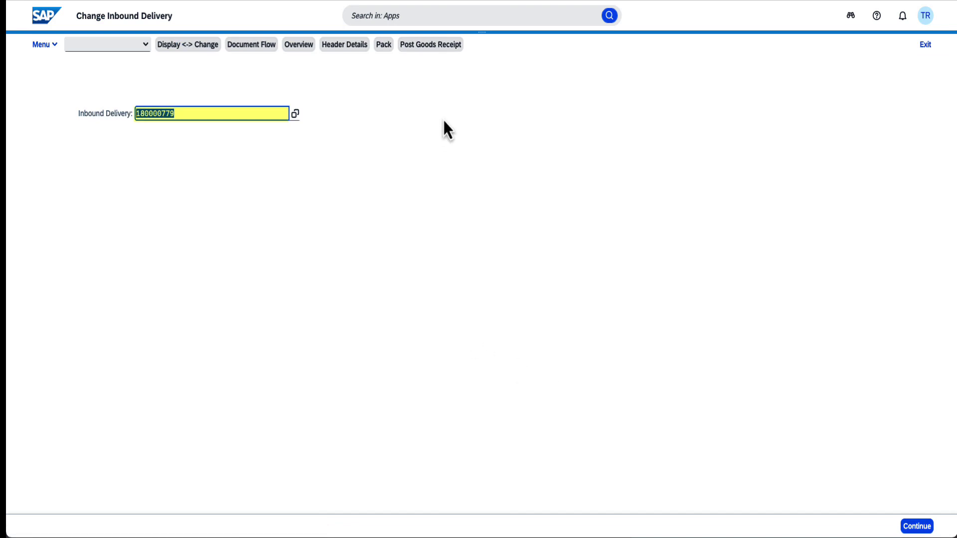
left_click(431, 47)
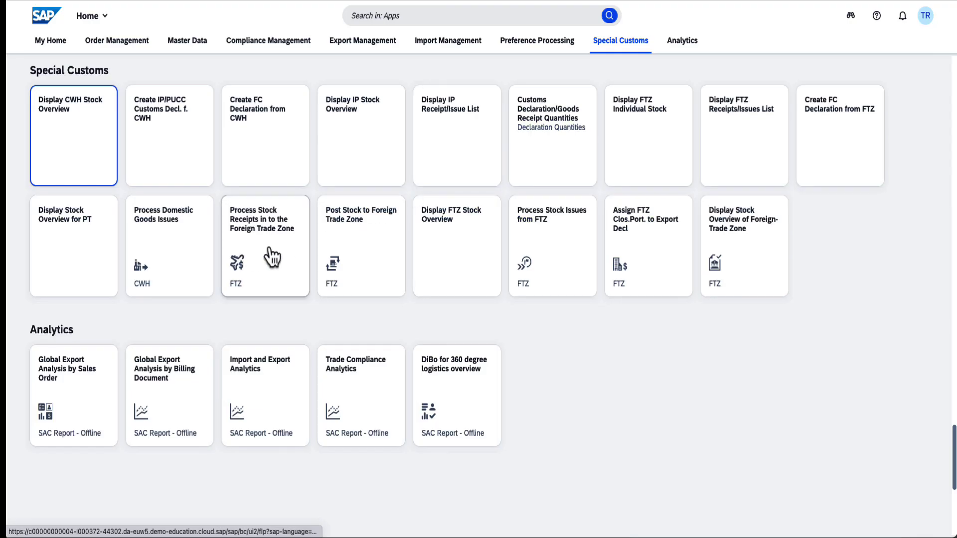
Run stock-receipt processing for FTZ_US1710, then post the stock into the zone.
left_click(269, 253)
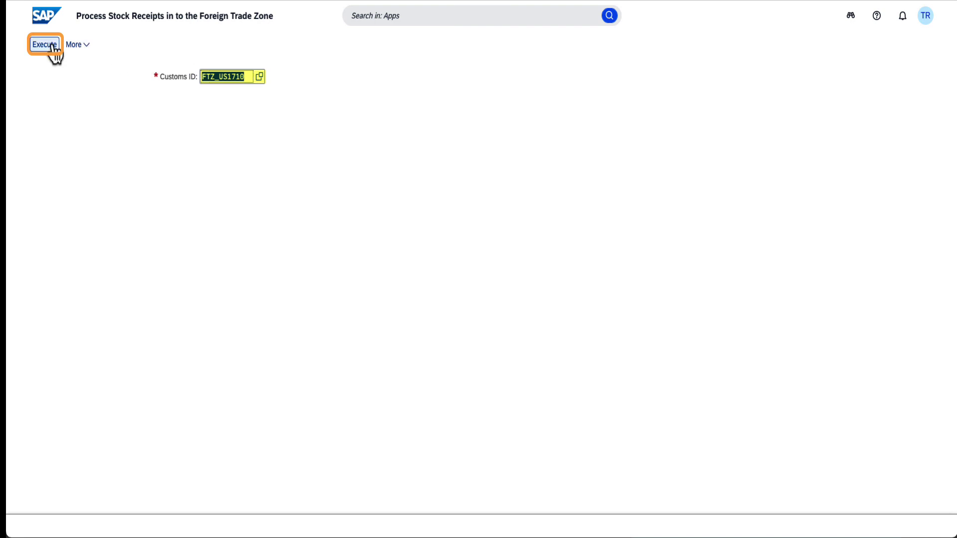
left_click(46, 44)
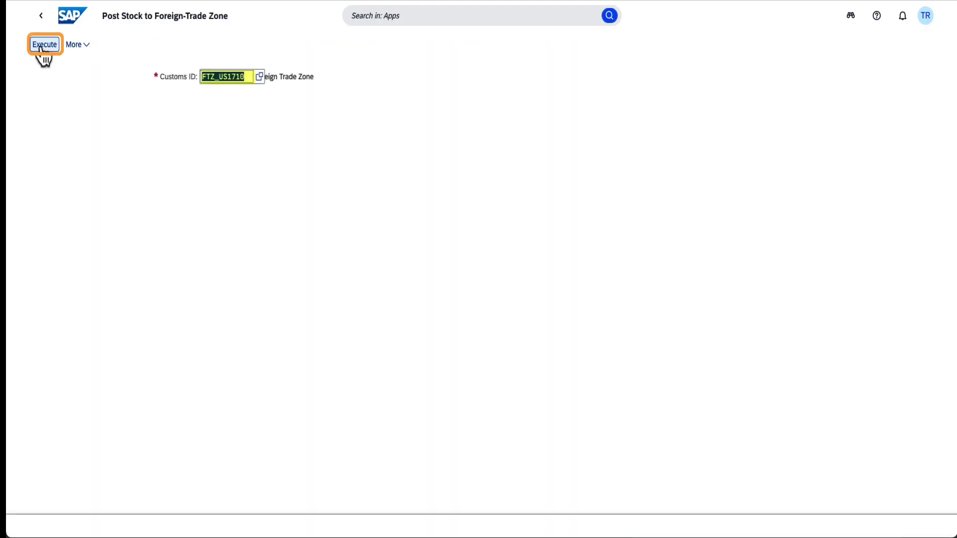
left_click(43, 46)
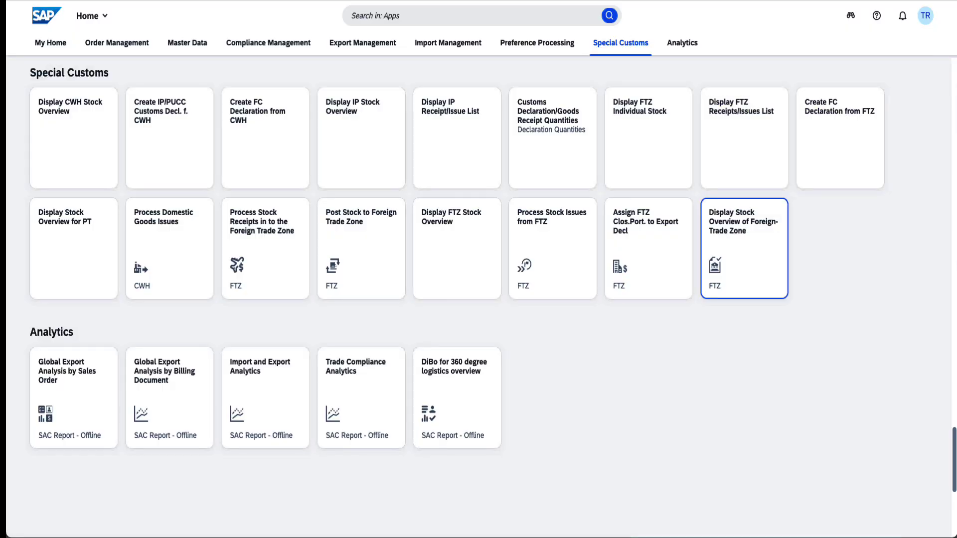
Display FTZ_US1710 stock for products MZ-TG-GT81 to MZ-TG-GT82 and list the last day's receipts.
left_click(768, 260)
type("MZ")
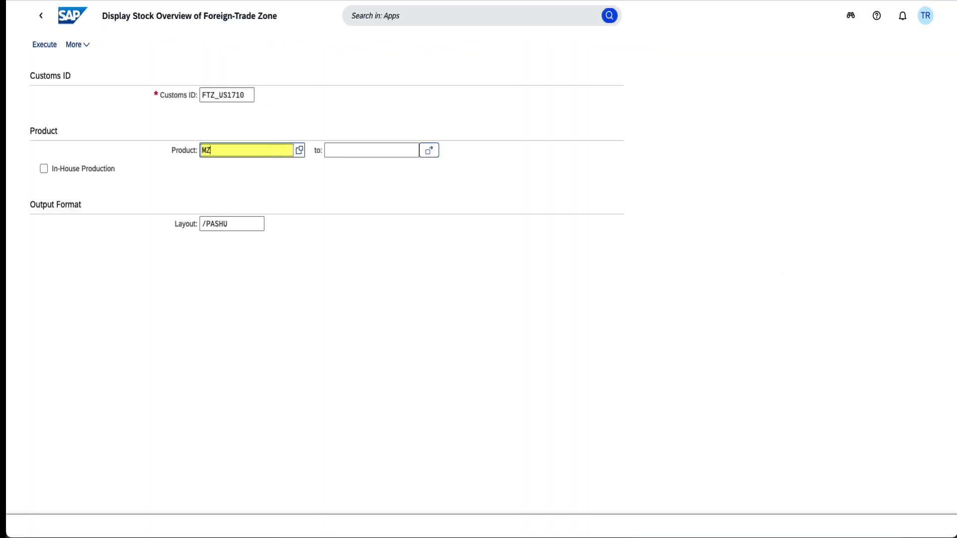
type("-TG-GT81")
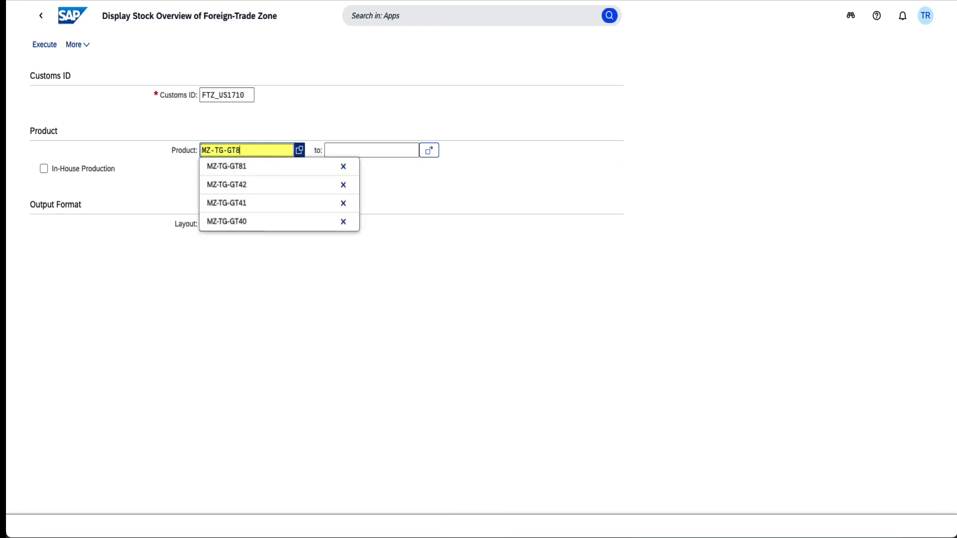
key("Tab")
type("MZ-TG")
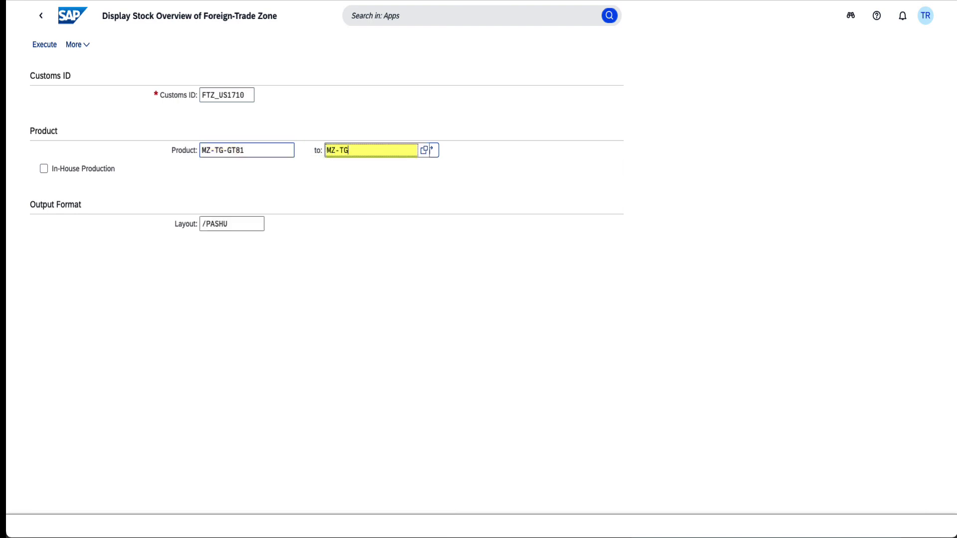
type("-GT82")
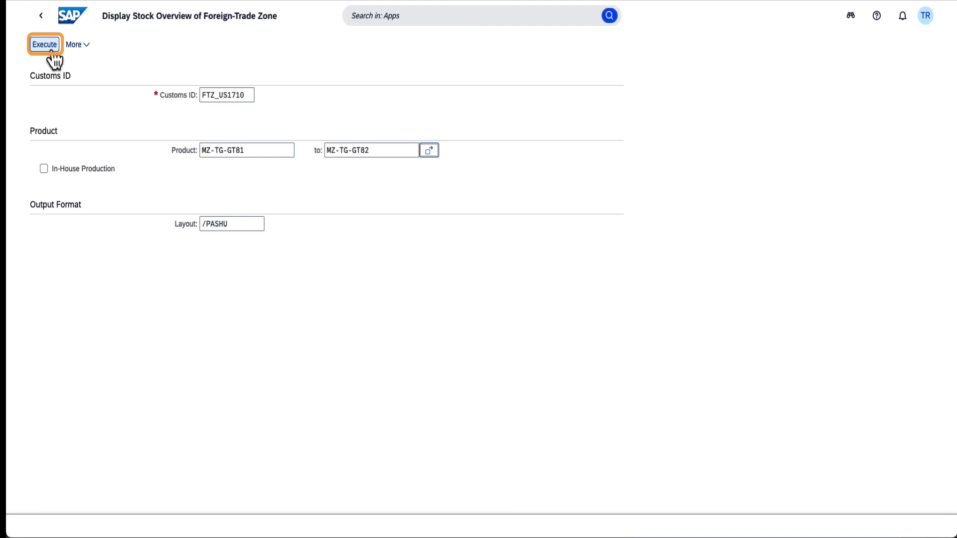
left_click(50, 50)
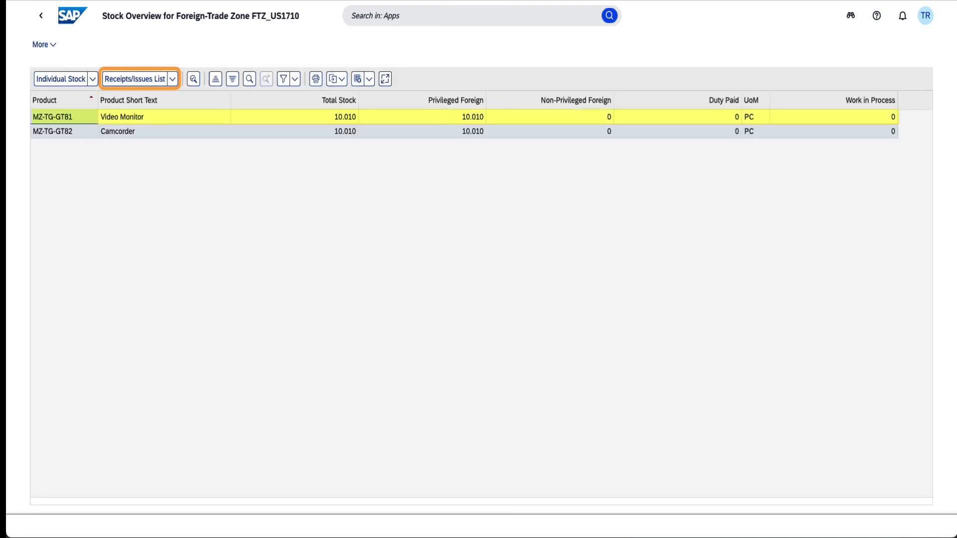
left_click(172, 80)
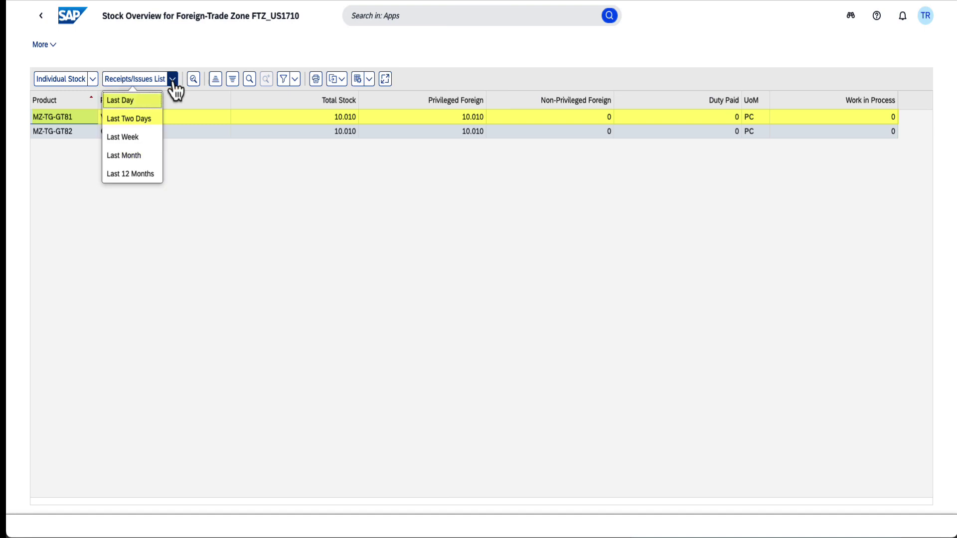
left_click(127, 102)
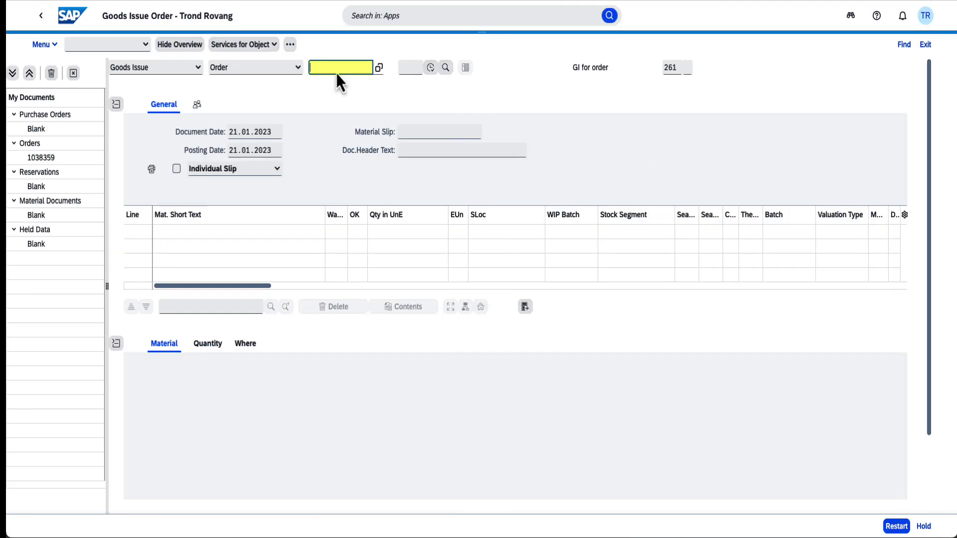
Load order 1038359 and mark the Video Monitor line OK with storage location 171A.
left_click(431, 68)
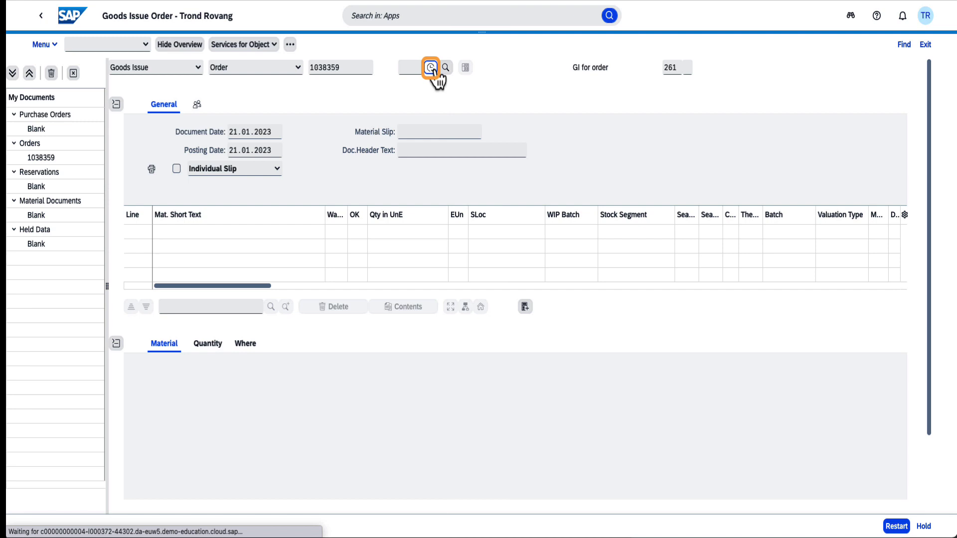
scroll(154, 244, "down", 2)
left_click(180, 485)
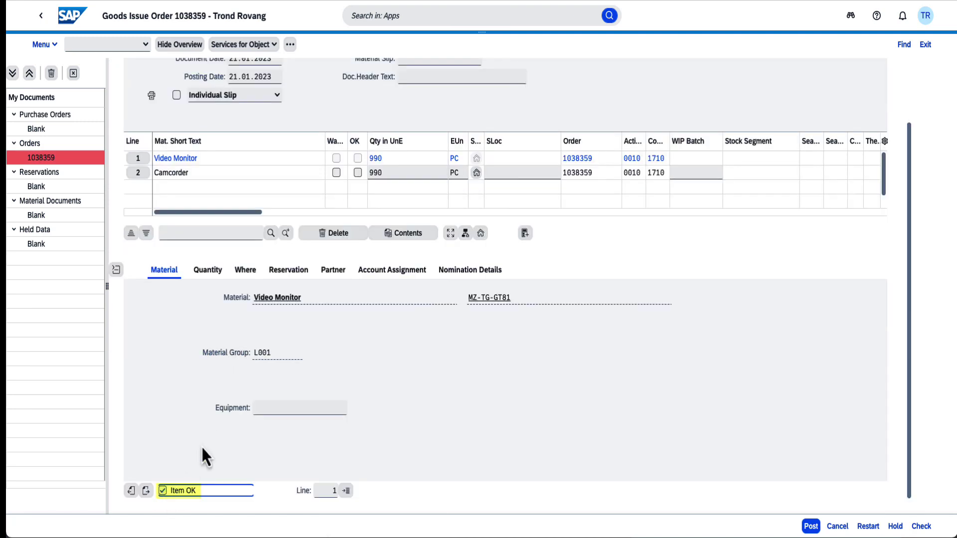
left_click(214, 280)
left_click(242, 271)
type("1")
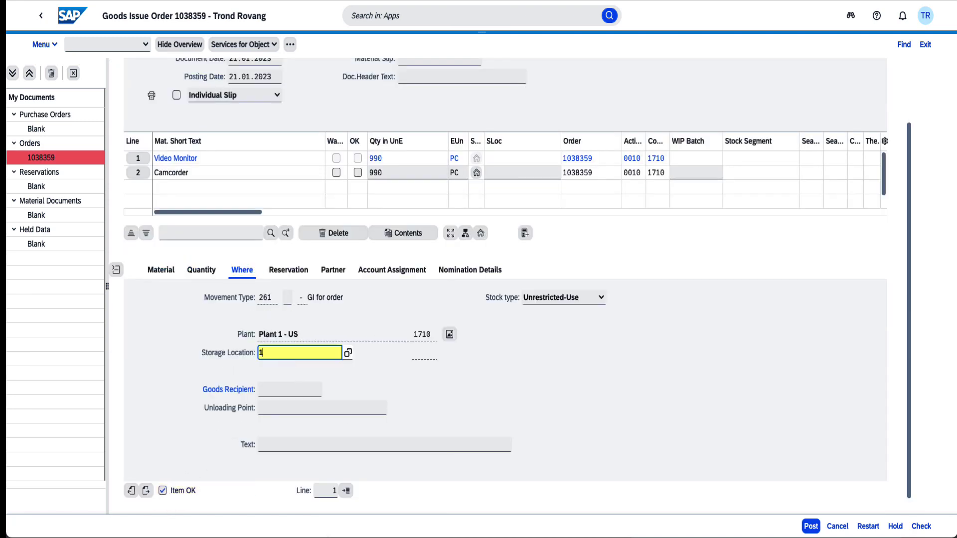
type("71A")
left_click(138, 172)
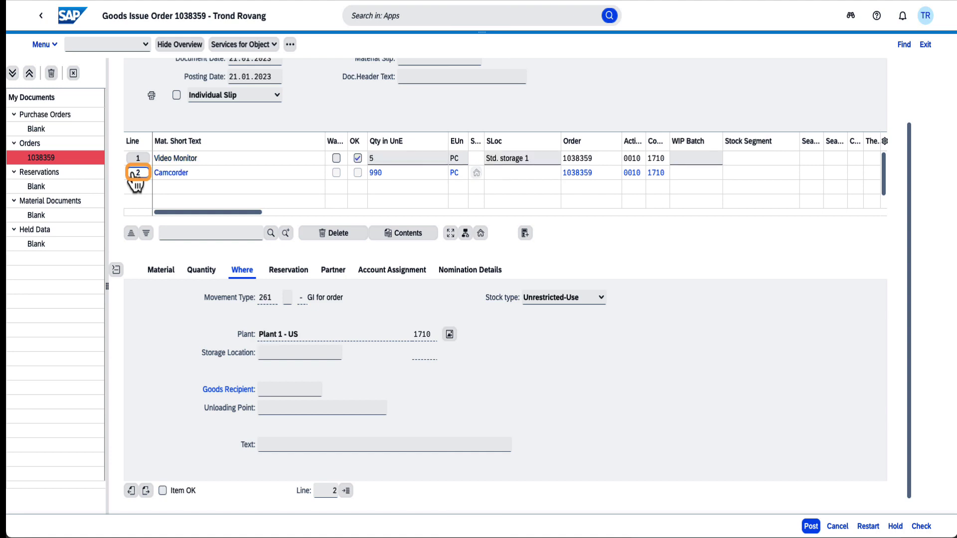
Mark the Camcorder line OK with storage location 171A, then check and post the goods issue.
left_click(163, 491)
left_click(204, 271)
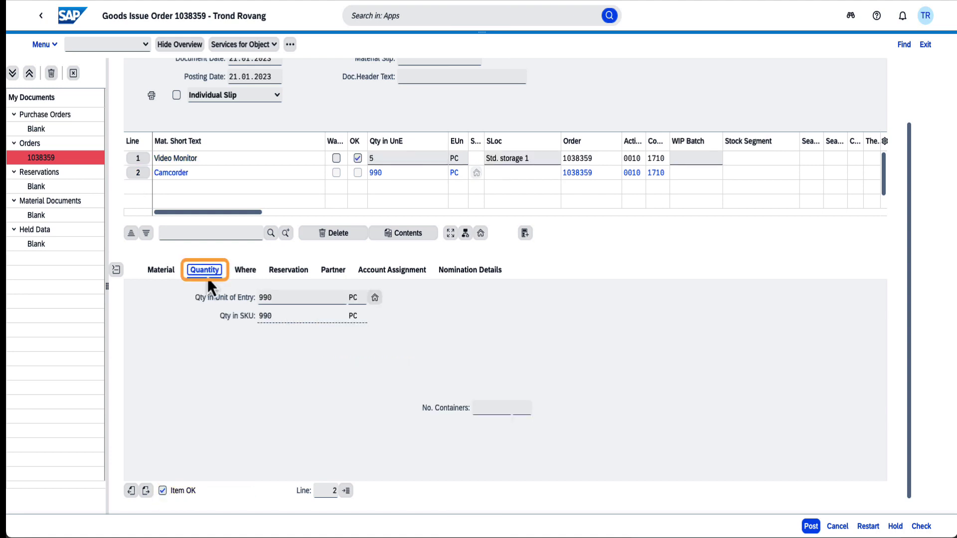
left_click(250, 273)
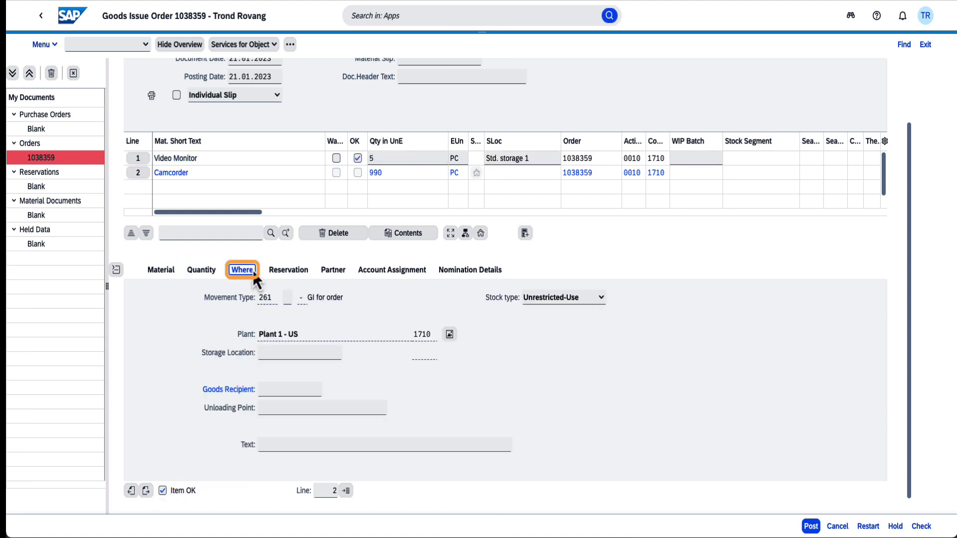
type("171A")
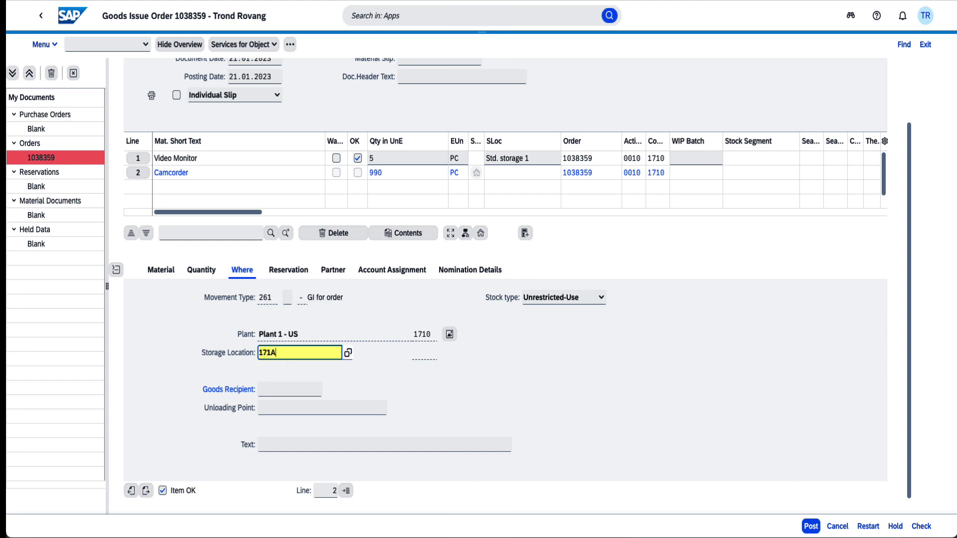
key("Return")
left_click(922, 527)
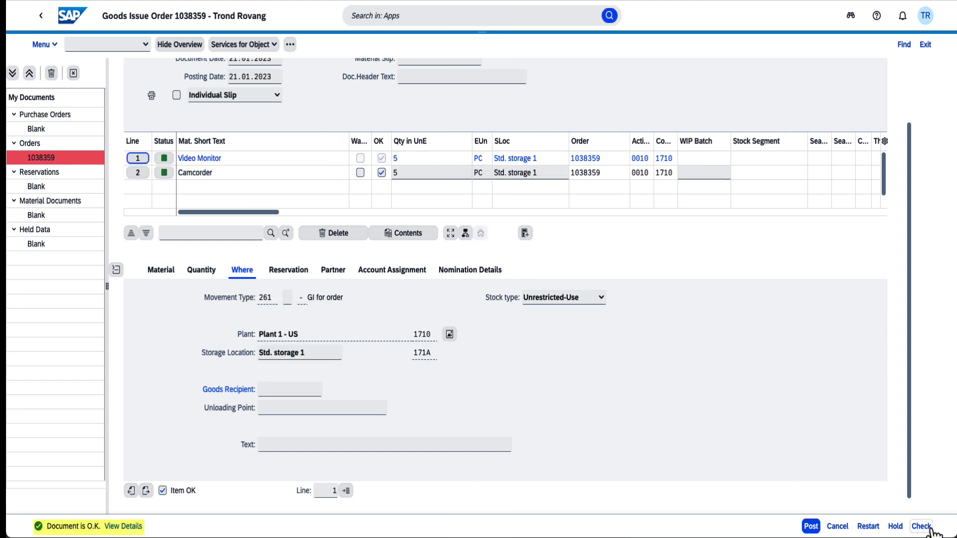
left_click(810, 527)
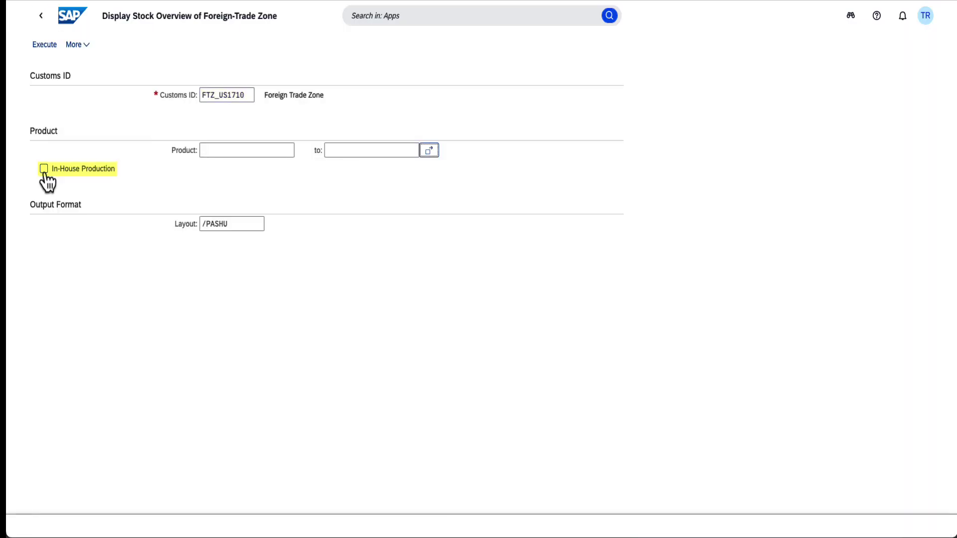
Run the FTZ_US1710 overview with In-House Production and show last week's Camcorder WIP list.
left_click(44, 171)
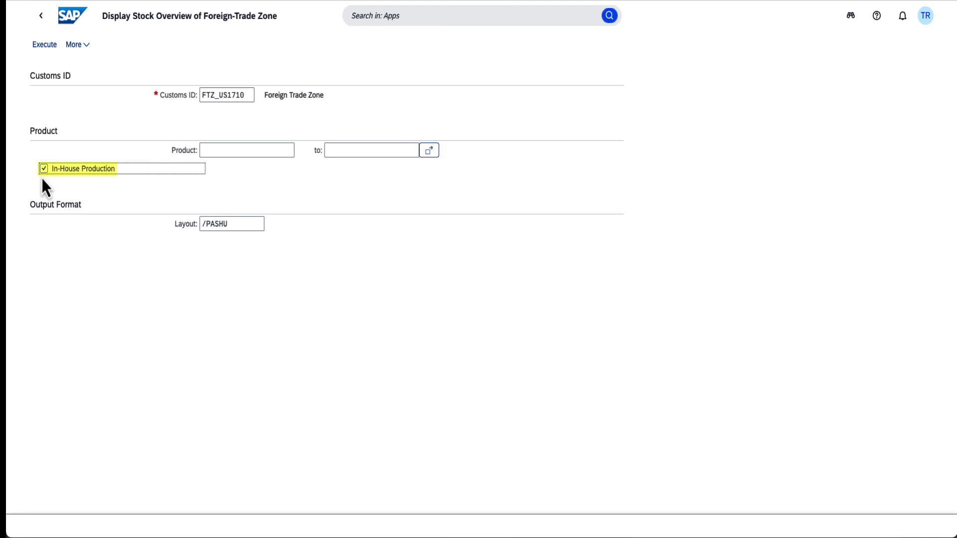
left_click(51, 50)
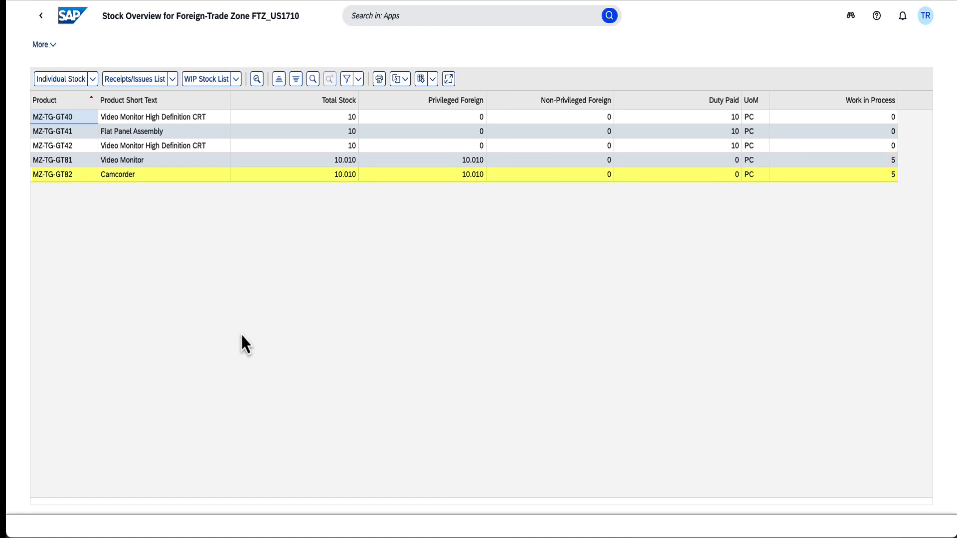
left_click(87, 177)
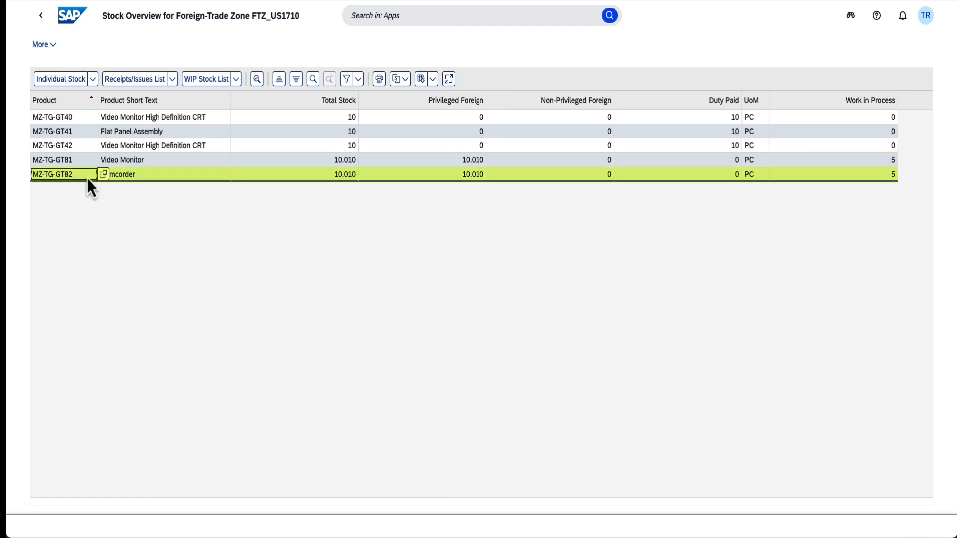
left_click(236, 79)
left_click(216, 136)
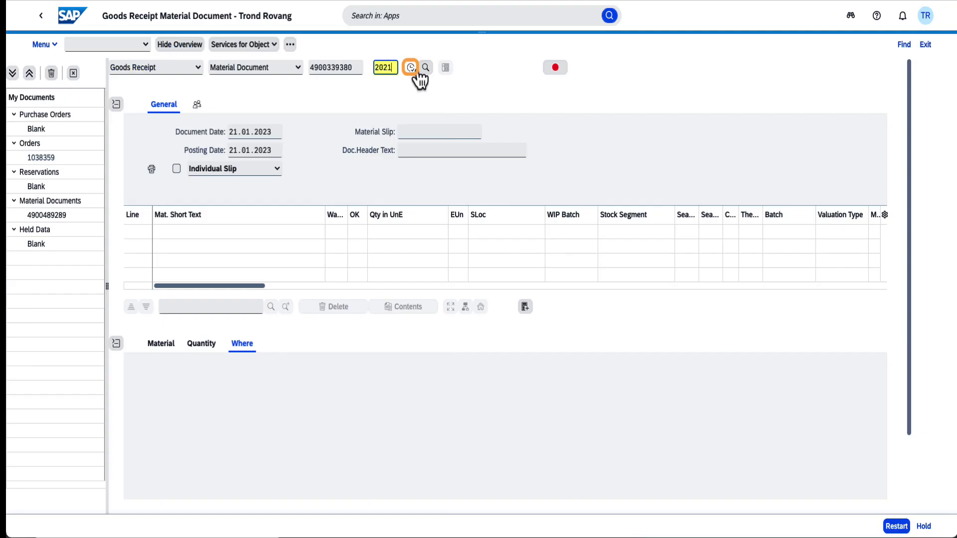
left_click(416, 71)
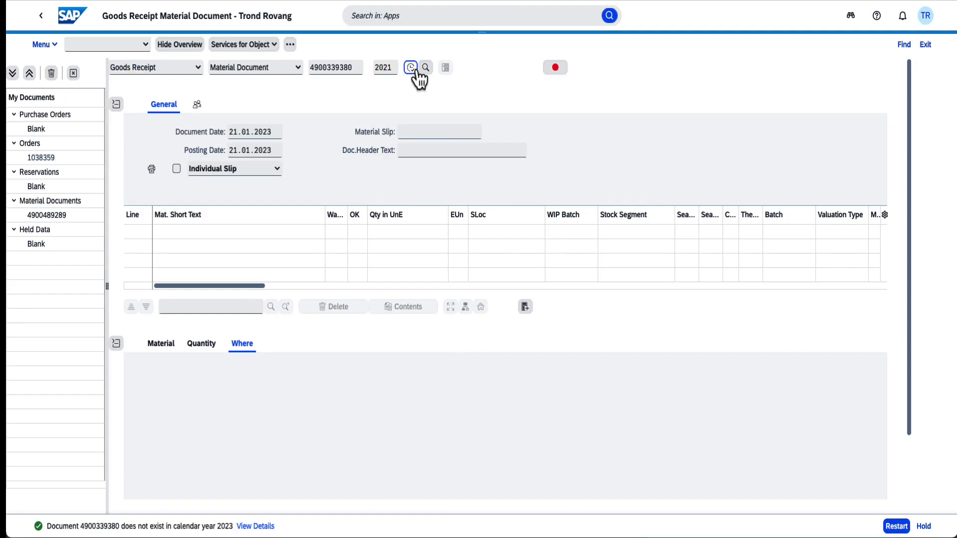
left_click(136, 232)
scroll(136, 240, "down", 2)
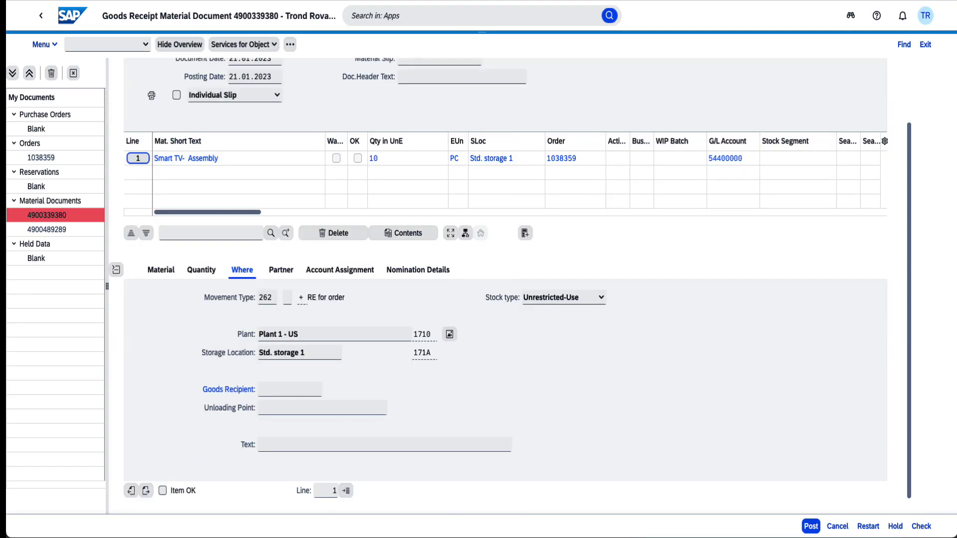
left_click(201, 269)
left_click(299, 297)
type("5")
key("Tab")
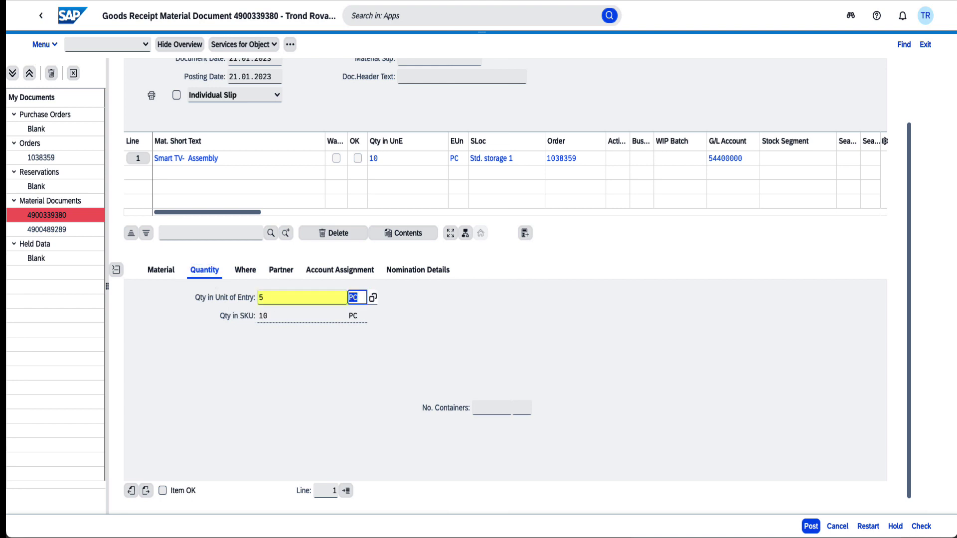
left_click(162, 491)
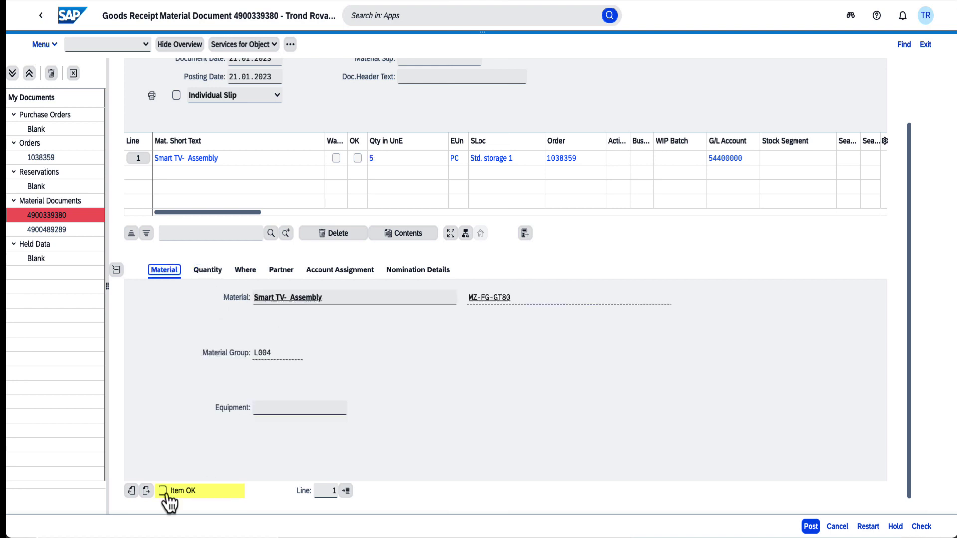
left_click(810, 526)
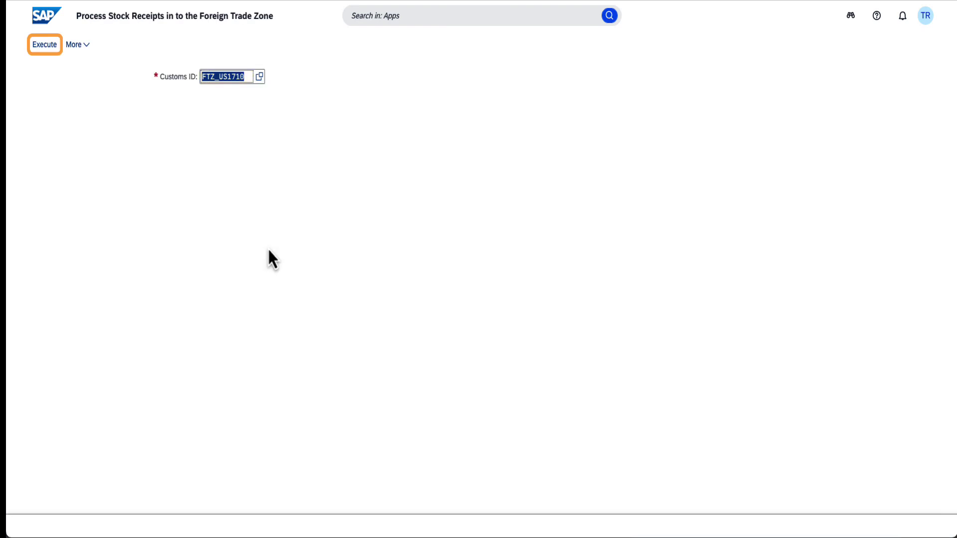
Execute stock-receipt processing for FTZ_US1710, then execute the stock posting to the zone.
left_click(49, 46)
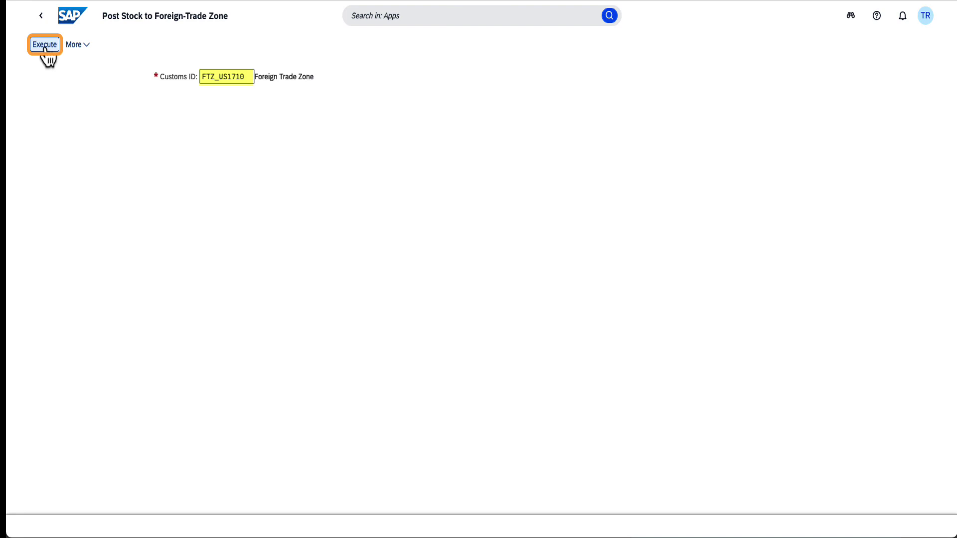
left_click(45, 46)
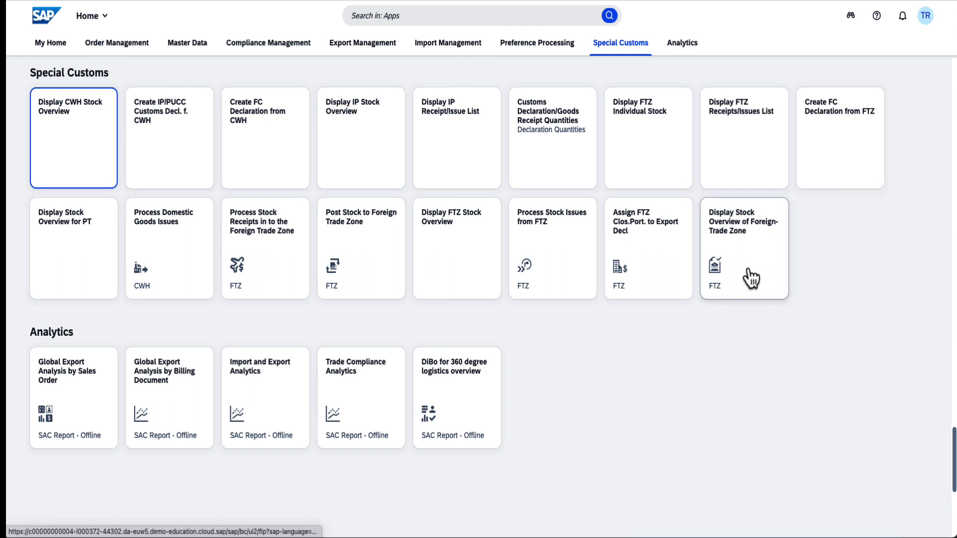
Run the FTZ_US1710 stock overview and select the MZ-FG-GT80 receipt in the receipts/issues list.
left_click(748, 271)
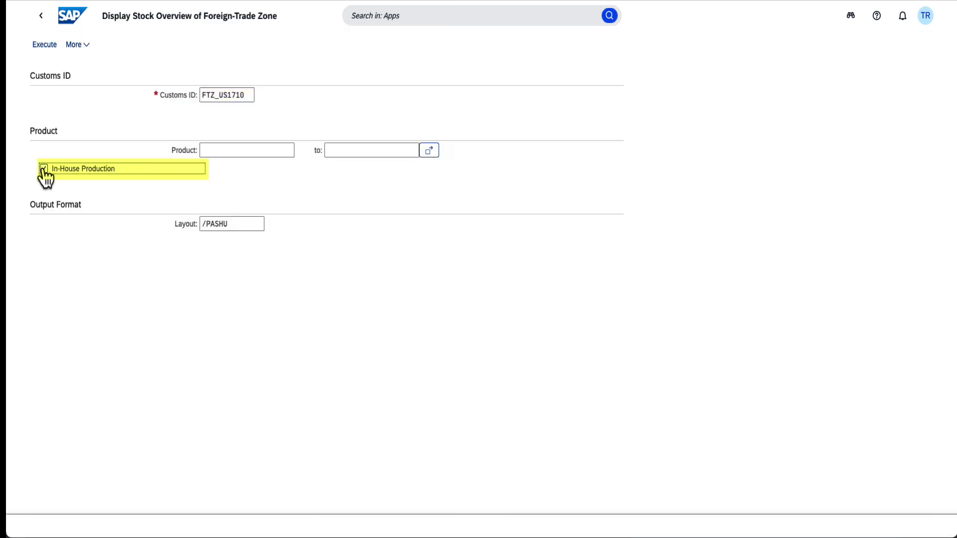
left_click(46, 44)
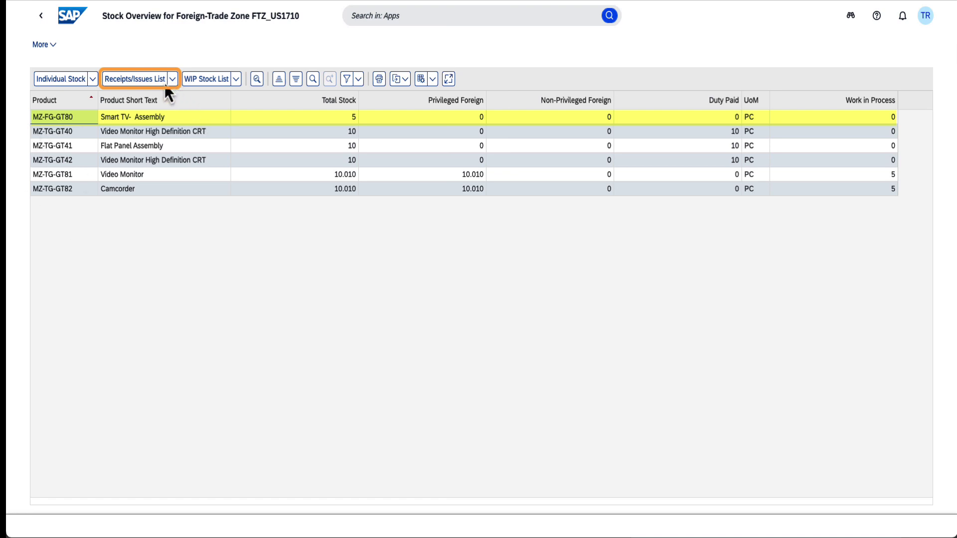
left_click(146, 83)
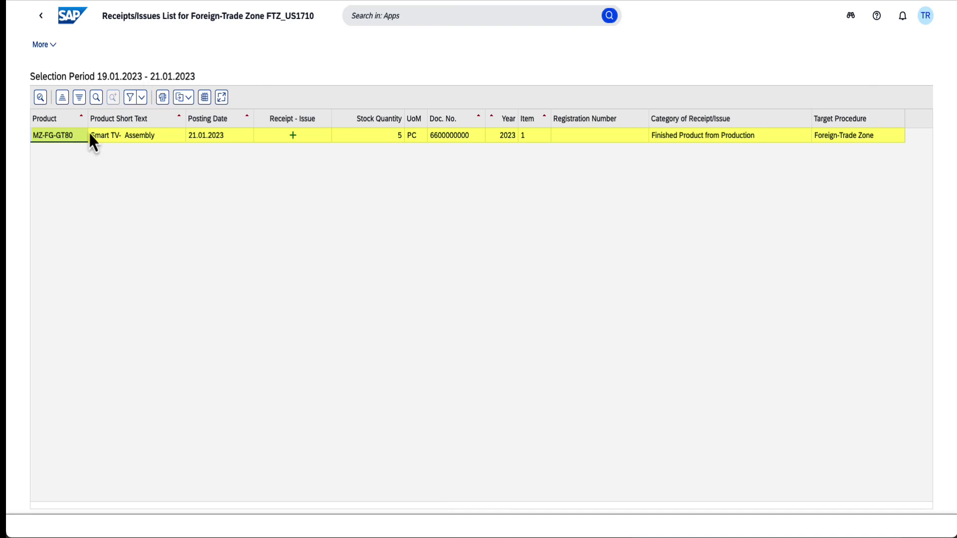
left_click(62, 140)
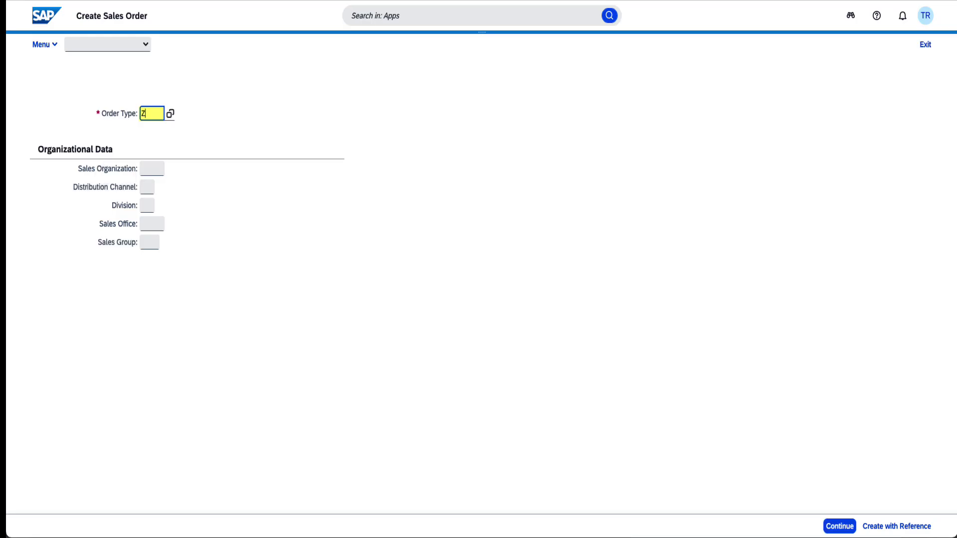
Start the standard order (ZGT117101000) for the Colombian sold-to party and enter the customer reference.
type("GT1")
type("1710")
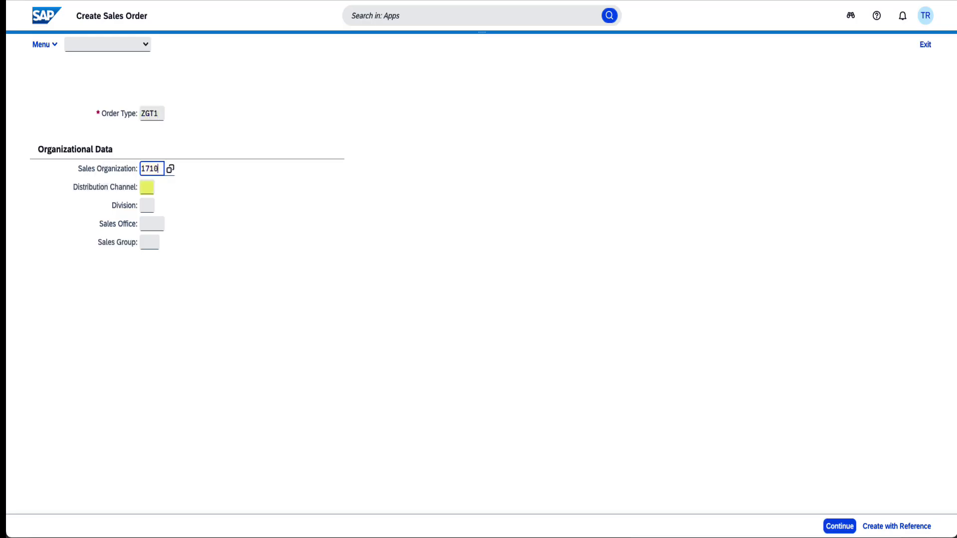
type("1000")
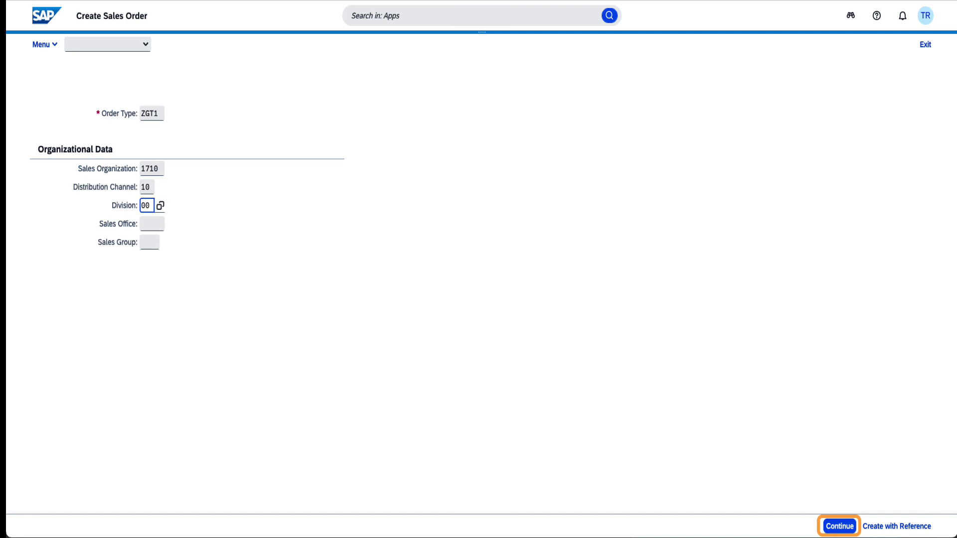
key("Return")
type("COC")
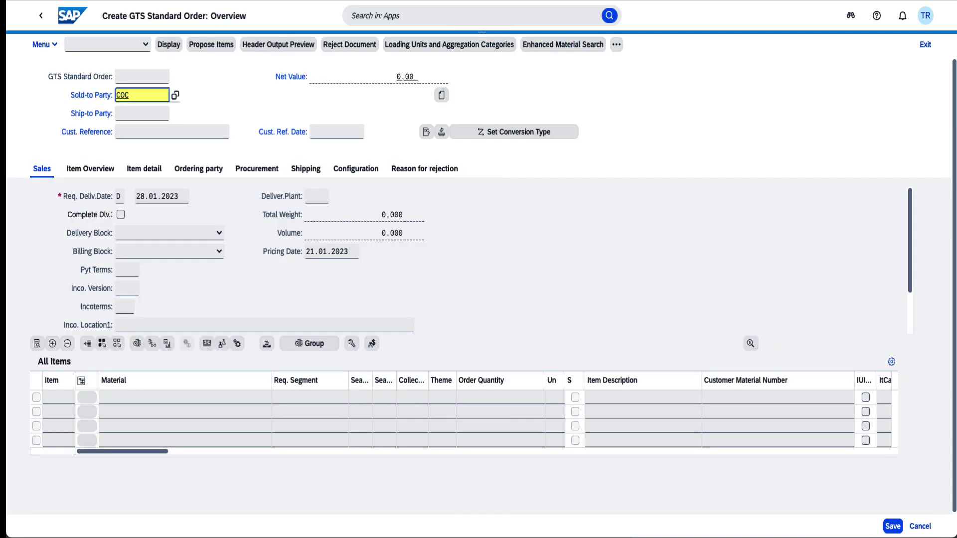
type("U-GT10")
key("Tab")
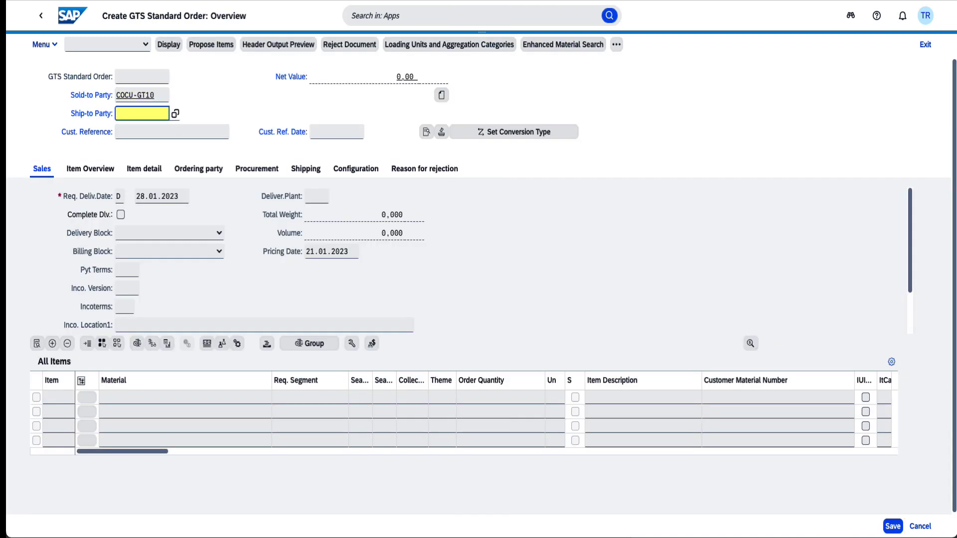
type("COCU-GT10")
key("Tab")
type("Trond")
key("Return")
Add item MZ-FG-GT80 with order quantity 1 and save the order.
type("MZ-")
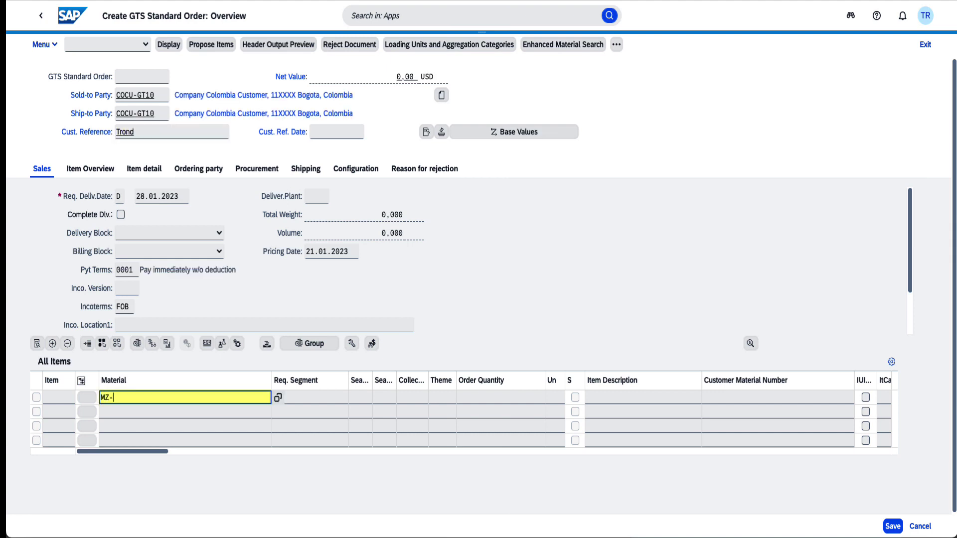
type("FG-GT80")
key("Tab")
key("Tab")
key("Tab")
key("Tab")
key("Tab")
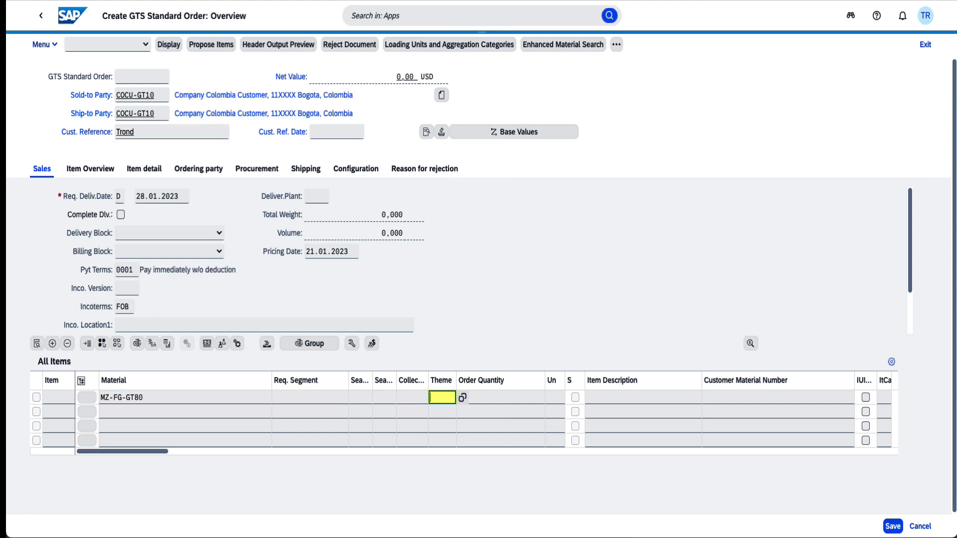
key("Tab")
type("1")
key("Tab")
left_click(892, 526)
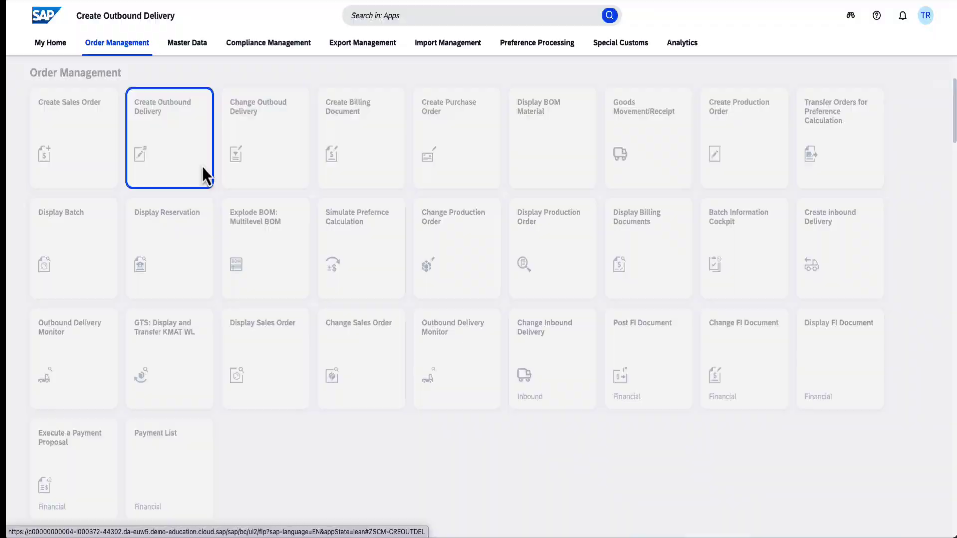
Create the delivery for the sales order with picked quantity 5 and save it.
key("Tab")
key("Tab")
key("Return")
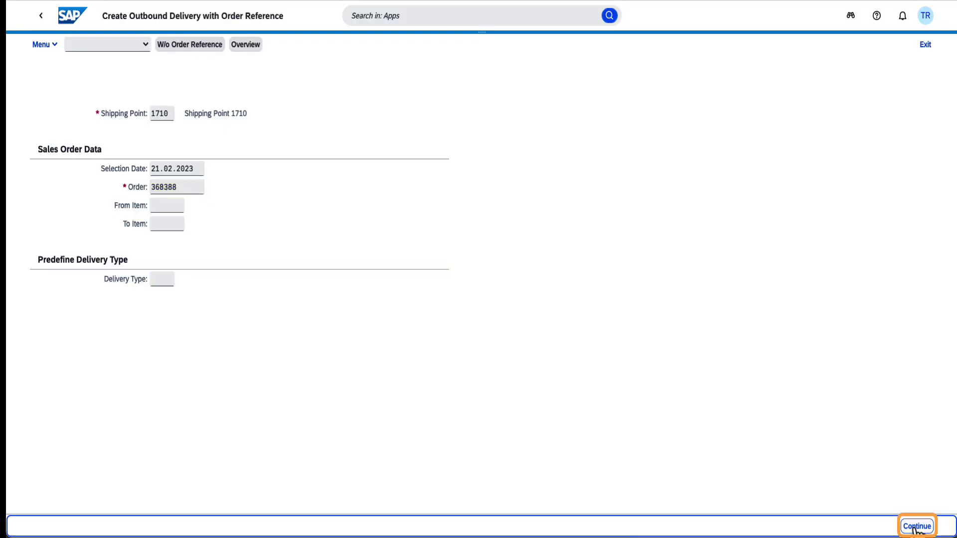
left_click(498, 251)
type("5")
key("Tab")
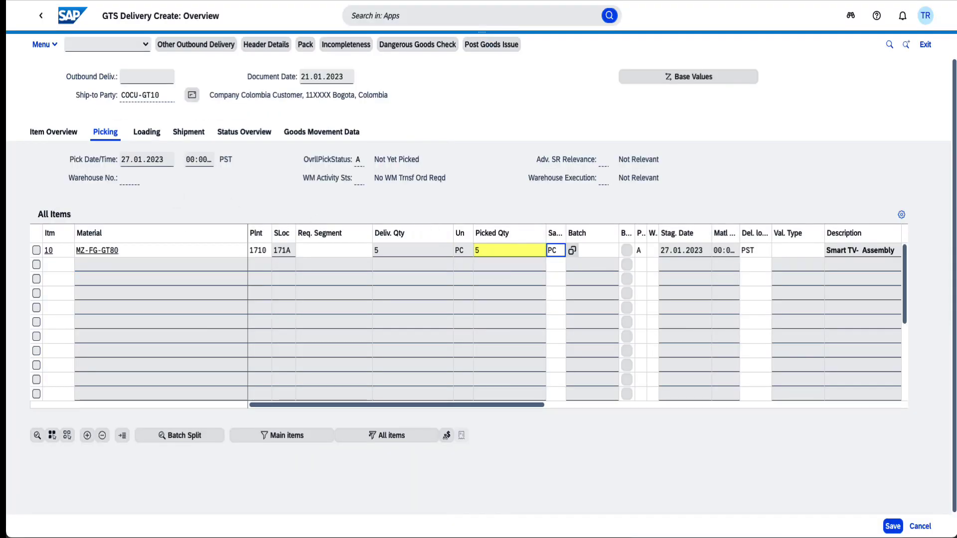
left_click(889, 525)
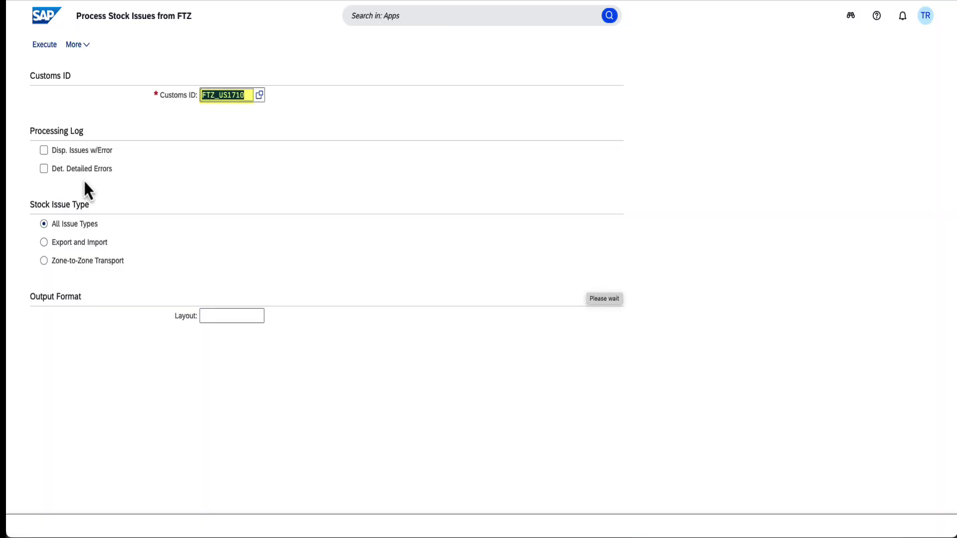
Run FTZ stock issue processing with both processing logs enabled.
left_click(43, 150)
left_click(44, 168)
left_click(52, 48)
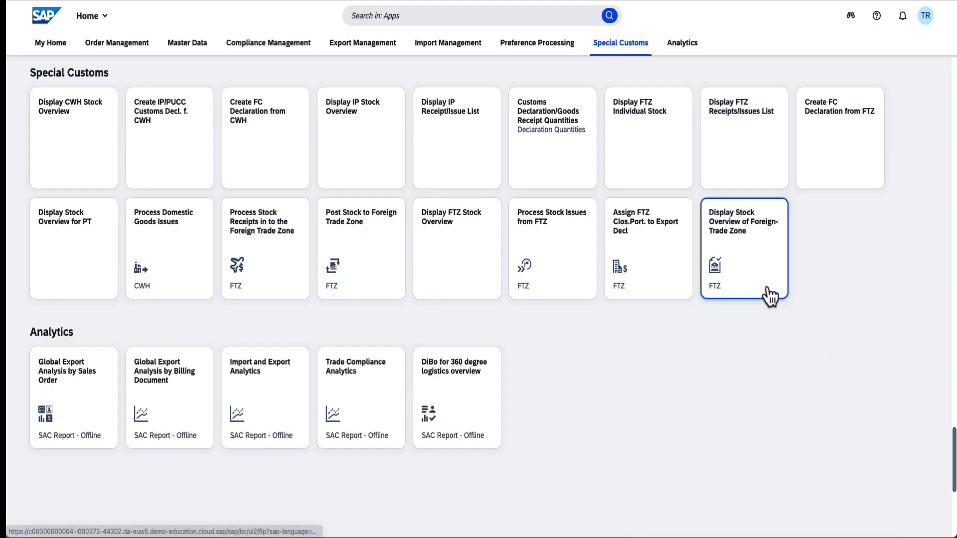
Show FTZ_US1710 stock including in-house production and list MZ-TG-GT81's last-week receipts/issues.
left_click(773, 298)
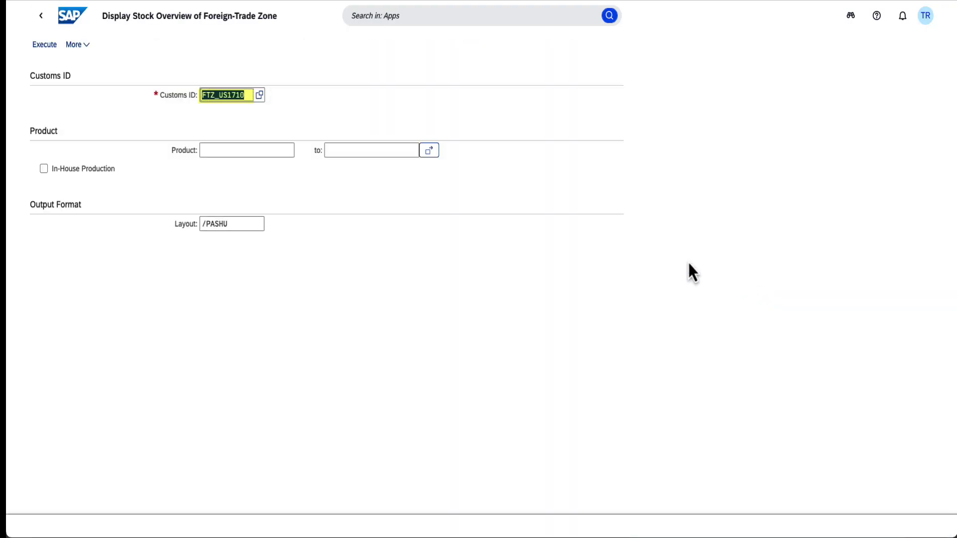
left_click(45, 170)
left_click(46, 48)
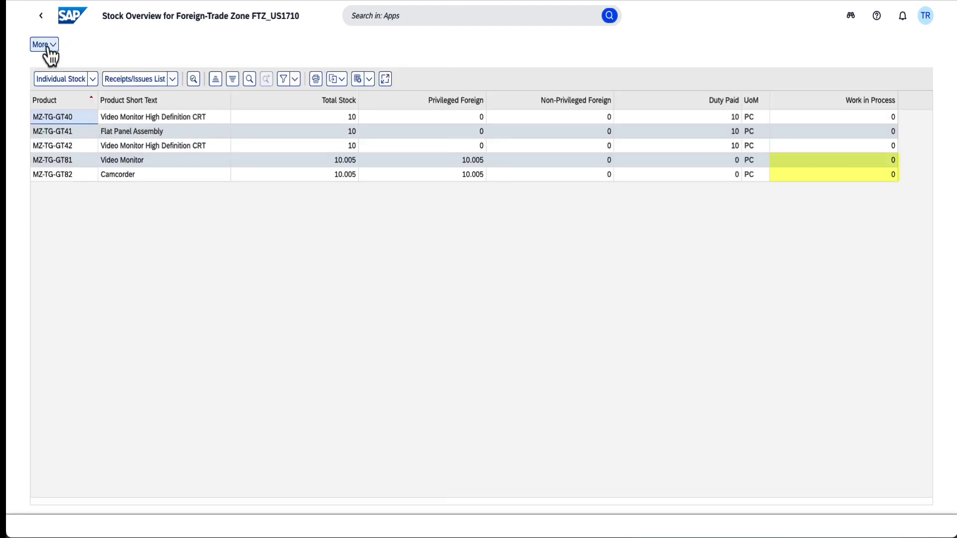
left_click(141, 161)
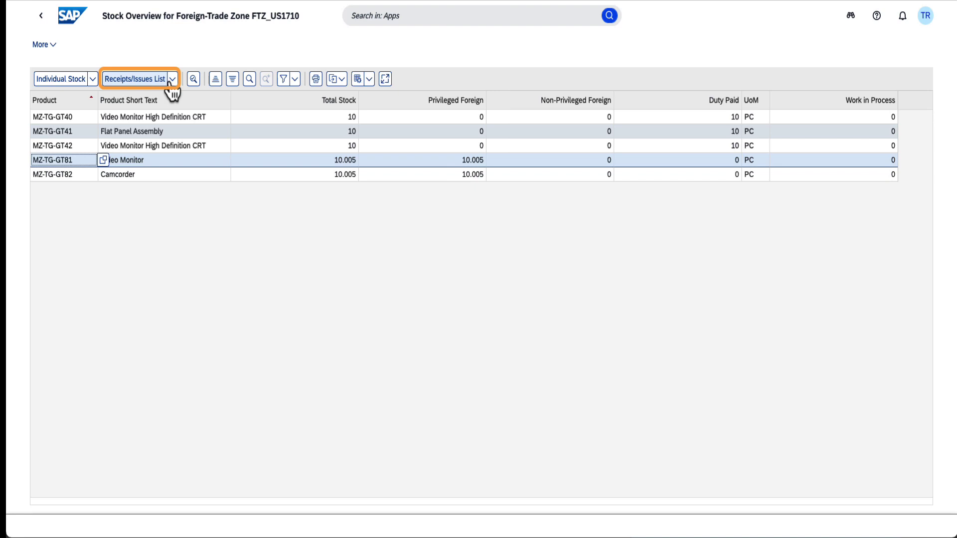
left_click(172, 80)
left_click(139, 143)
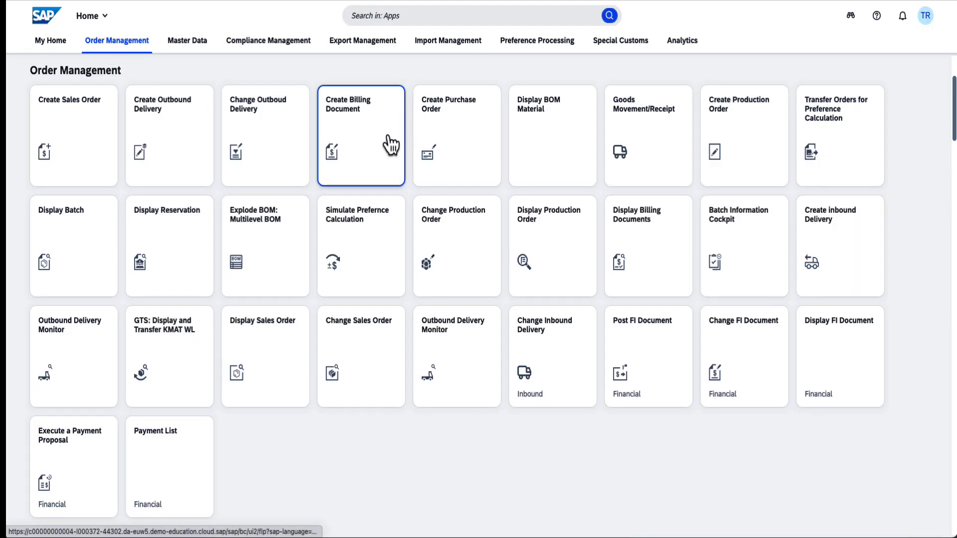
Save the pro forma billing document and assign FTZ_US1710 closing portions to export declarations.
left_click(388, 137)
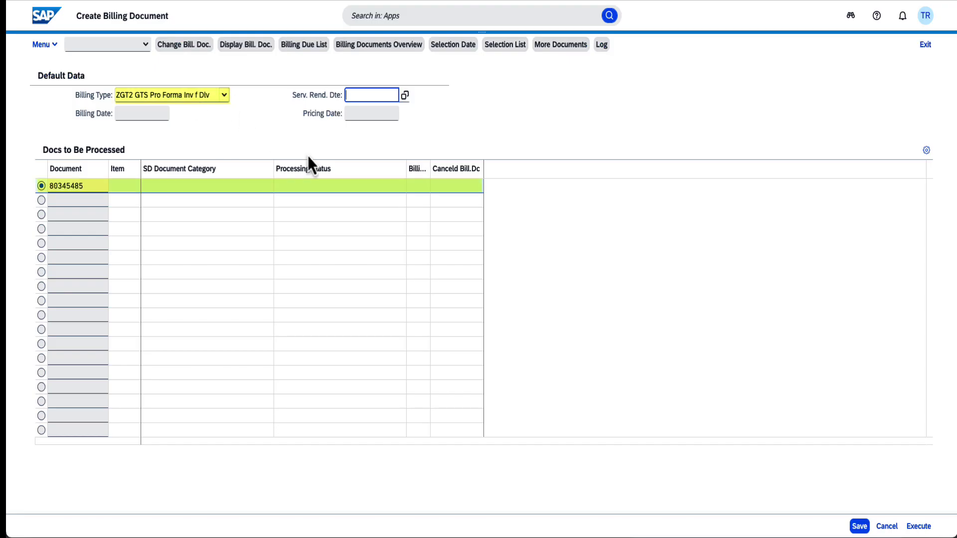
left_click(866, 529)
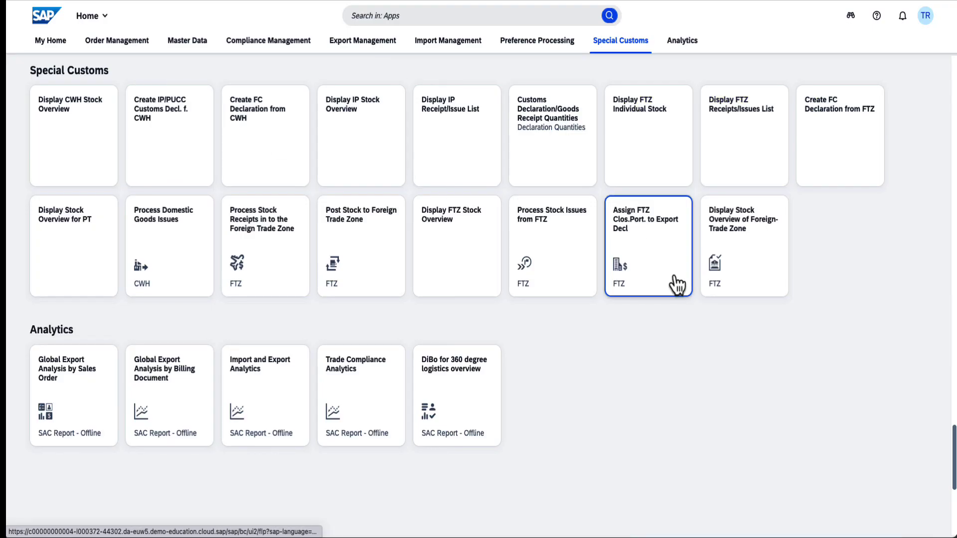
left_click(674, 277)
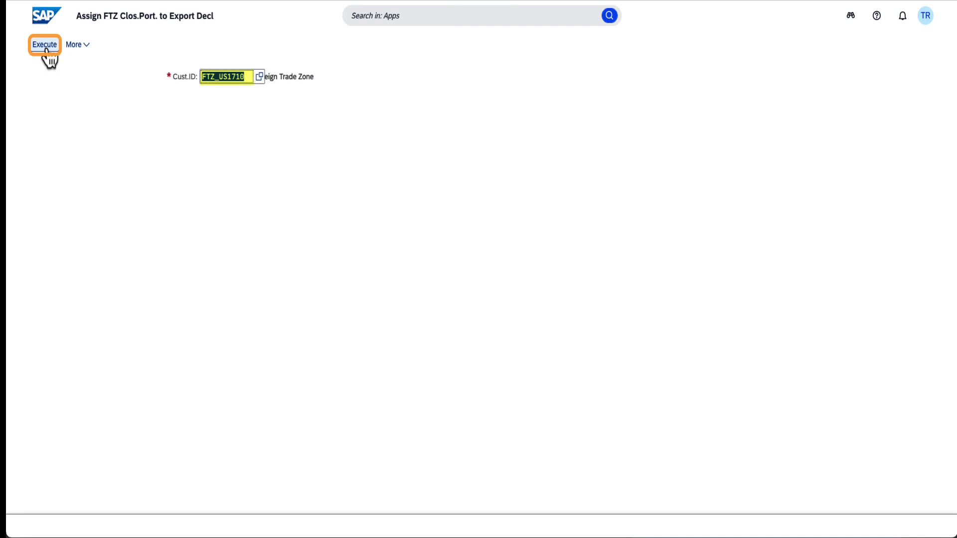
left_click(45, 49)
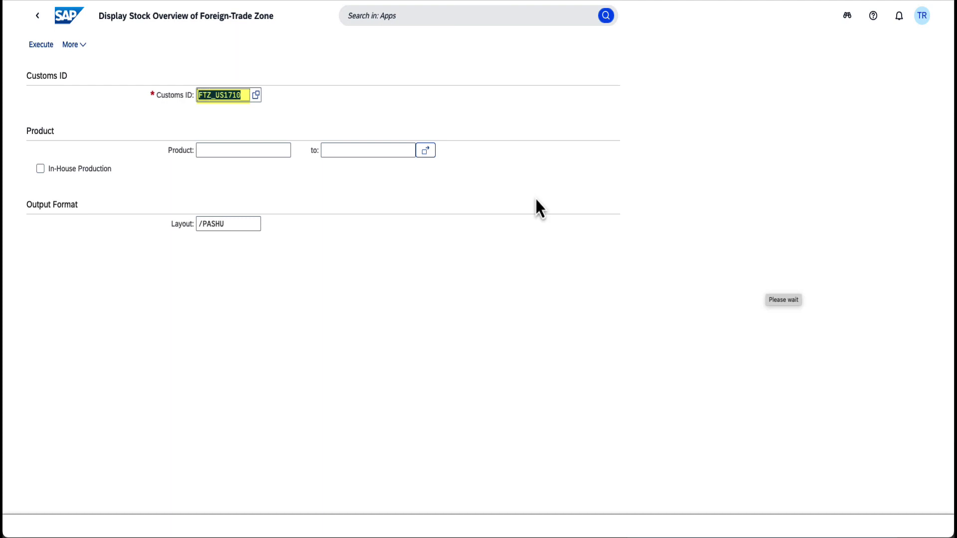
left_click(41, 169)
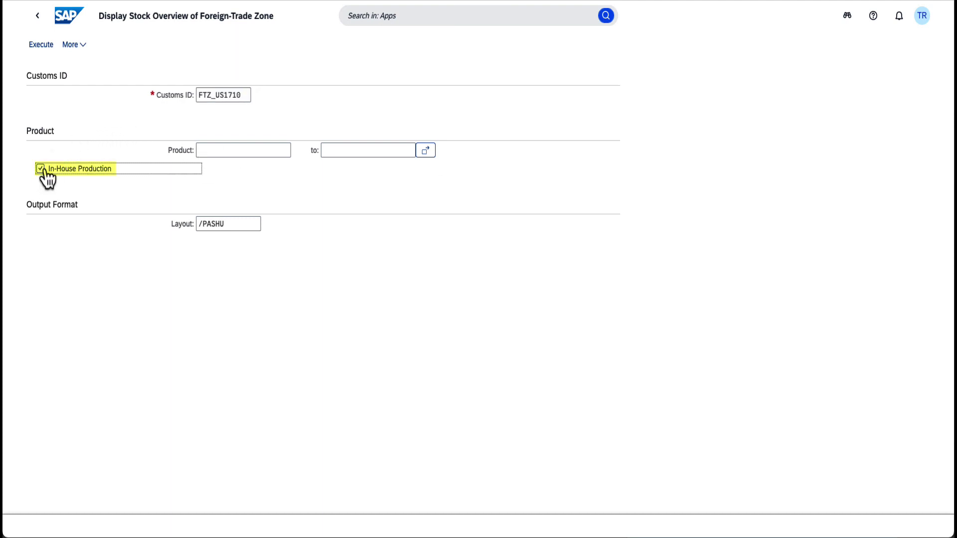
left_click(49, 46)
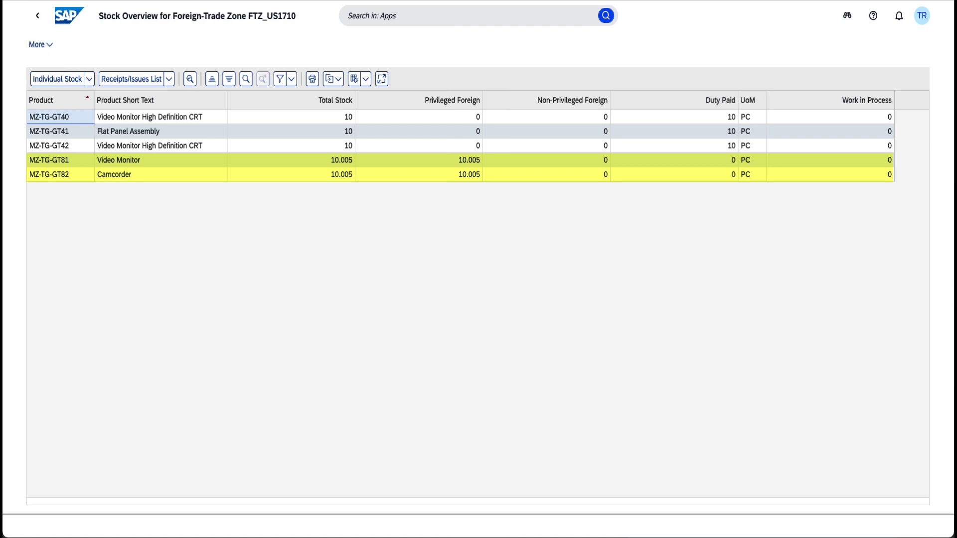
left_click(79, 174)
left_click(150, 80)
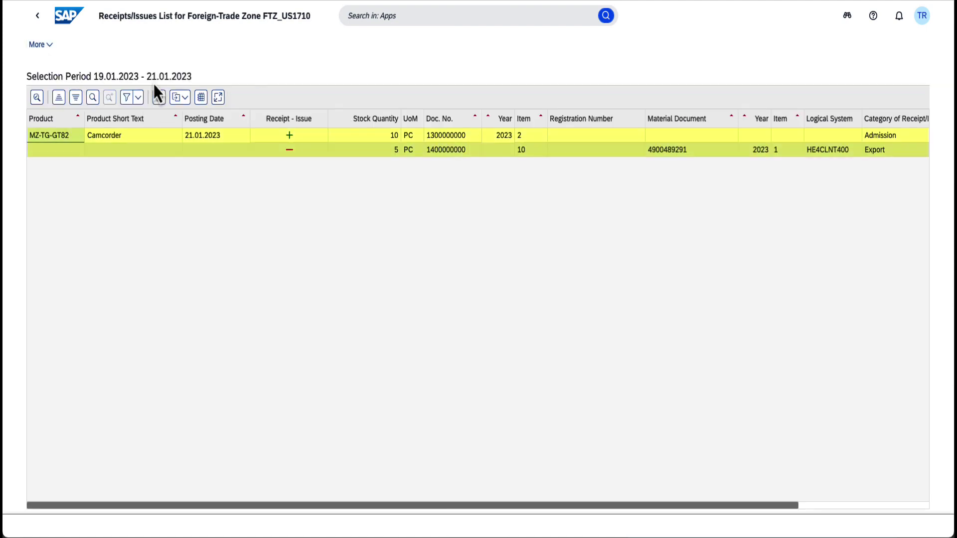
left_click(446, 153)
double_click(447, 152)
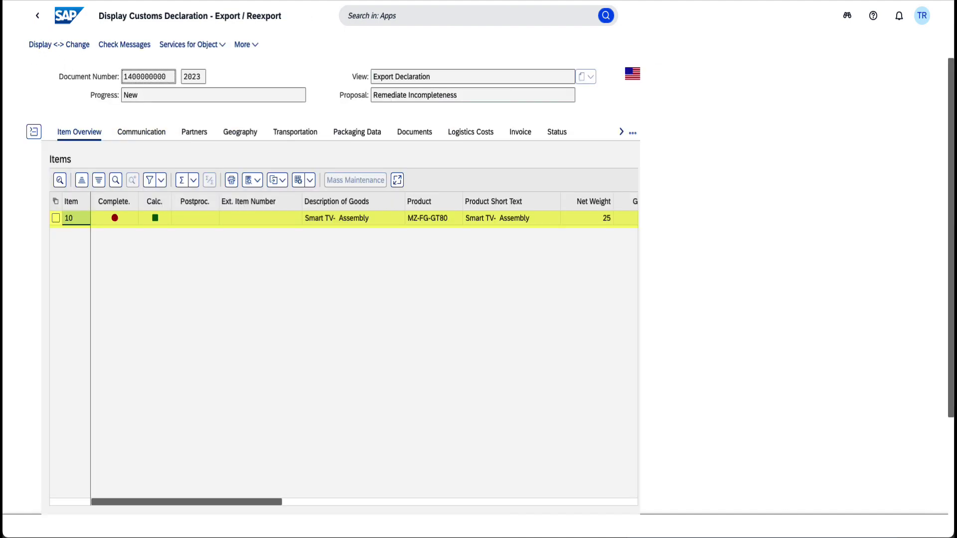
Check the declaration's References, then view item 10's FTZ closing portions for the Smart TV assembly.
left_click(632, 133)
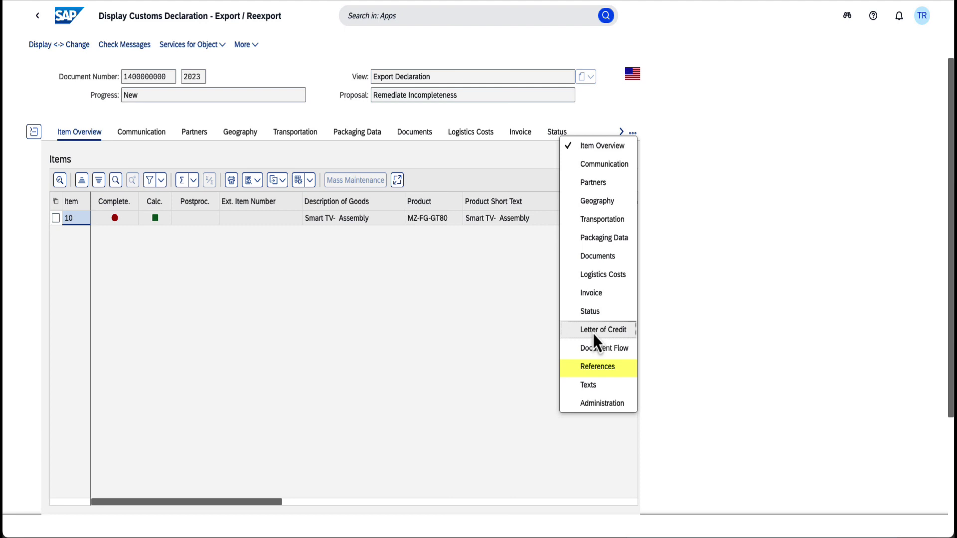
left_click(598, 366)
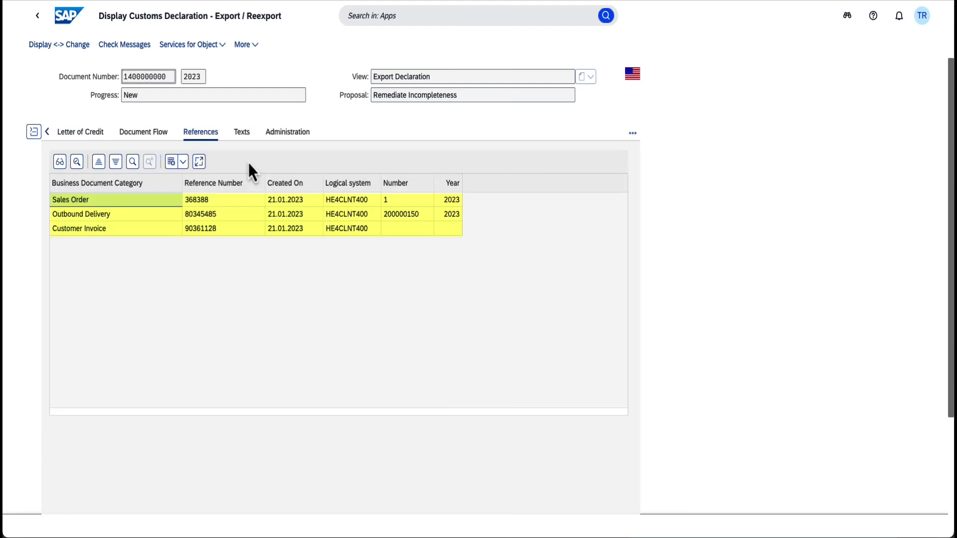
left_click(47, 132)
left_click(34, 133)
left_click(34, 169)
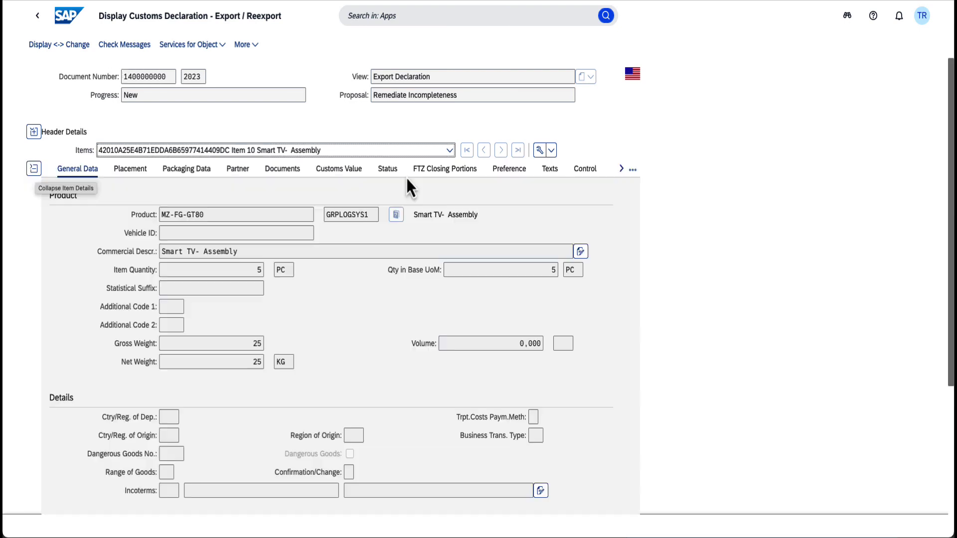
left_click(433, 176)
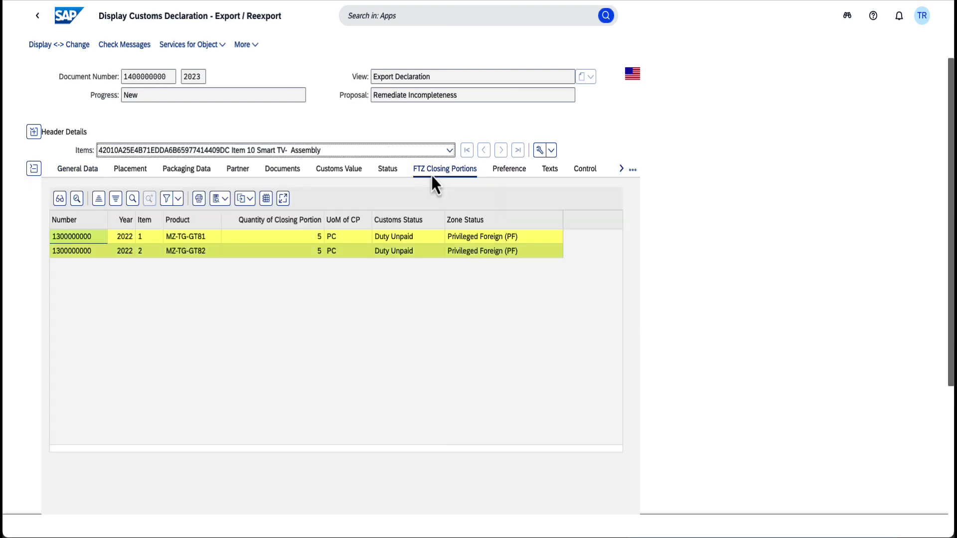